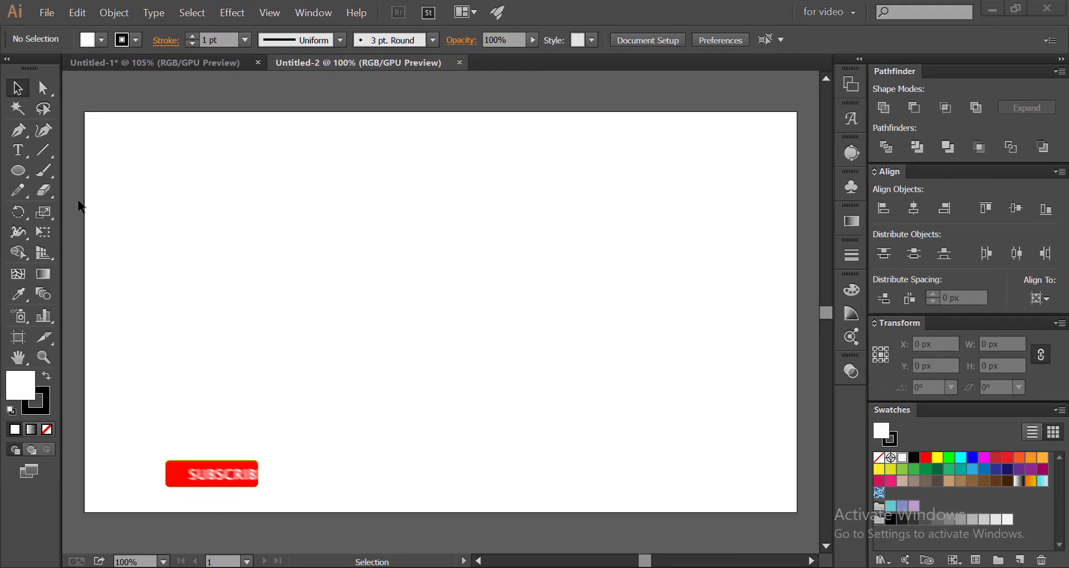
- Create a rectangle 375 px wide and 93 px high on the artboard
{"action": "left_click_drag", "start_coordinate": [18, 170], "coordinate": [93, 168]}
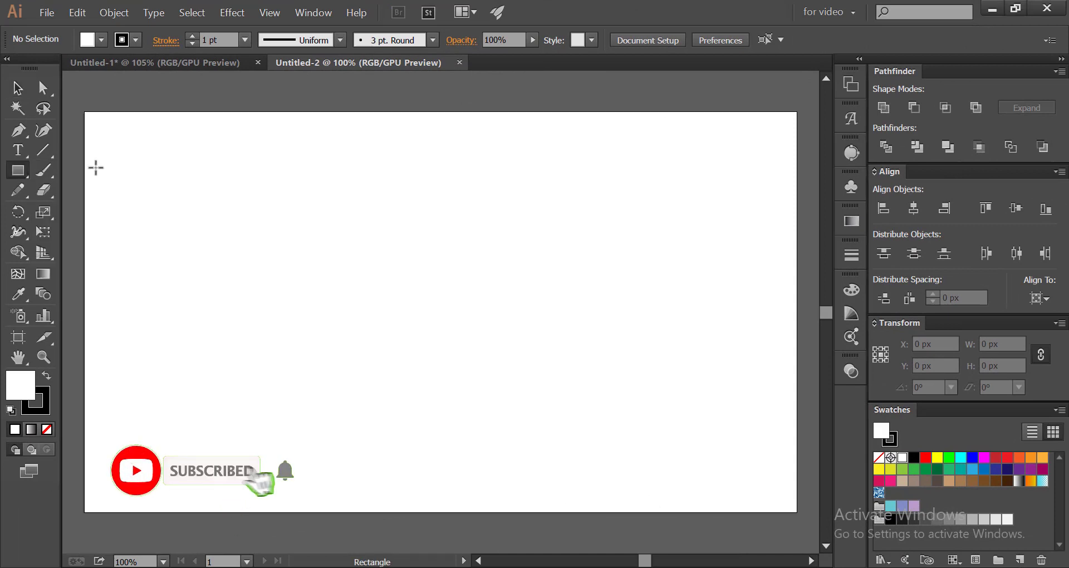
{"action": "left_click", "coordinate": [440, 313]}
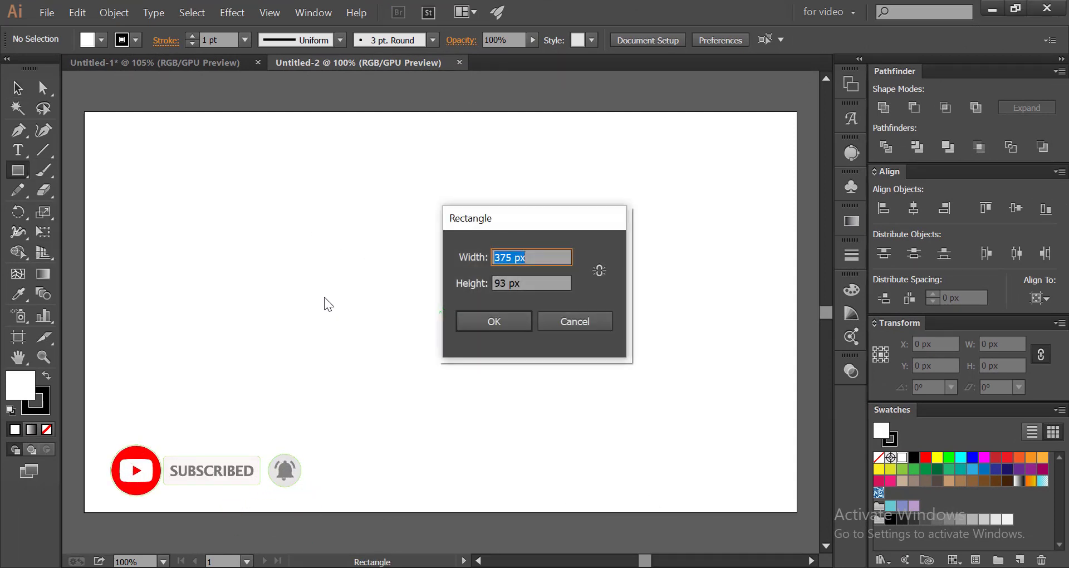
{"action": "left_click", "coordinate": [511, 258]}
{"action": "left_click_drag", "start_coordinate": [511, 257], "coordinate": [491, 257]}
{"action": "left_click", "coordinate": [502, 284]}
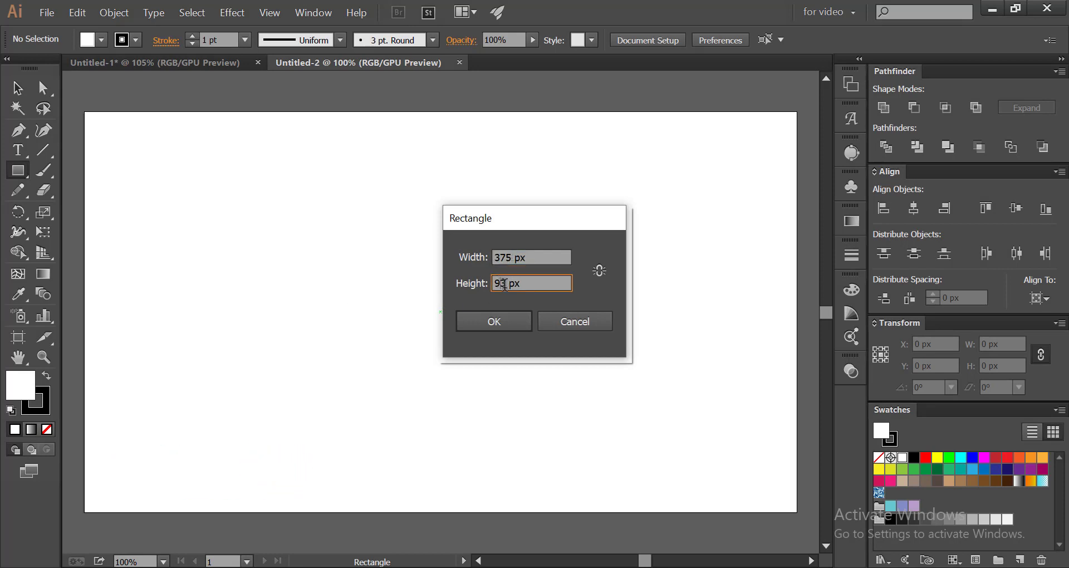
{"action": "left_click", "coordinate": [496, 328]}
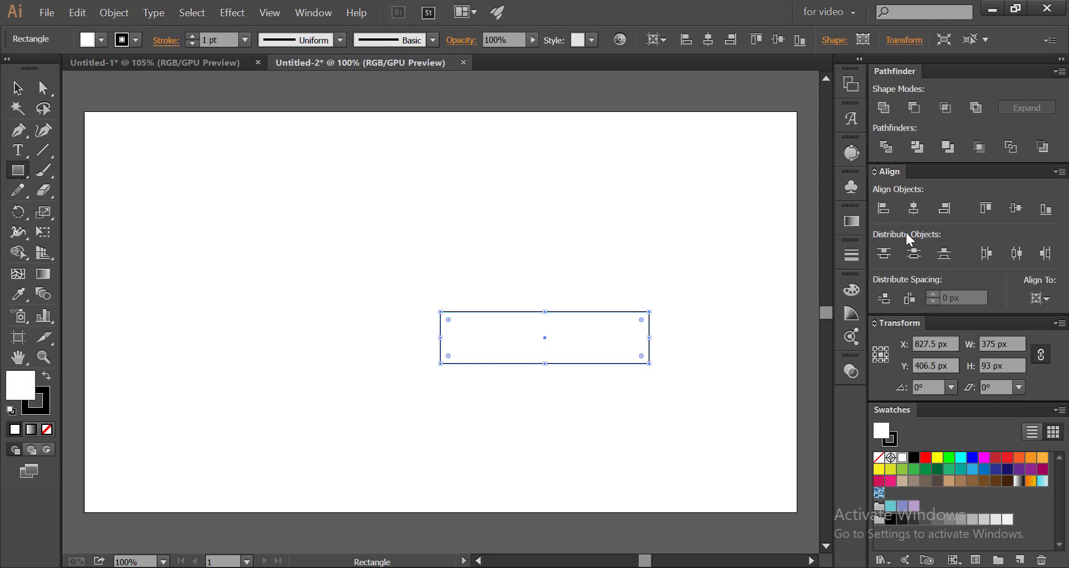
- Centre the rectangle horizontally and vertically on the artboard
{"action": "left_click", "coordinate": [913, 207]}
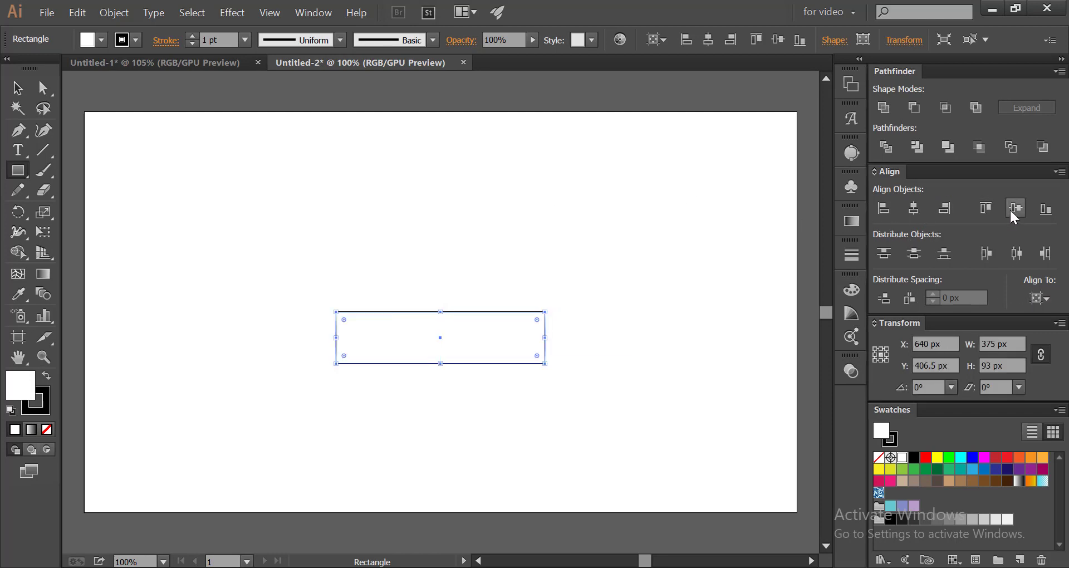
{"action": "left_click", "coordinate": [1016, 208]}
{"action": "left_click", "coordinate": [17, 87]}
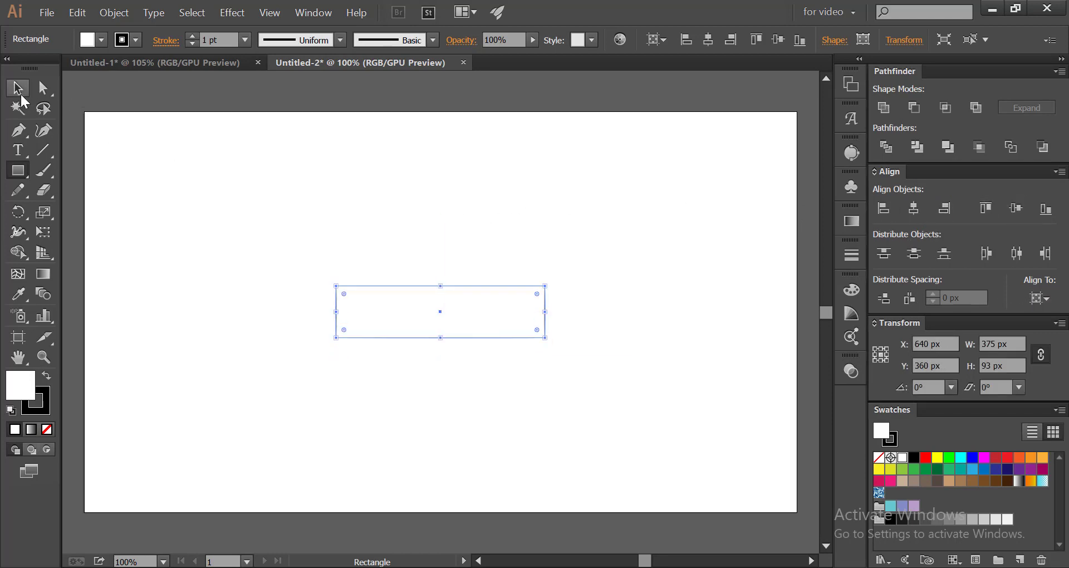
{"action": "left_click", "coordinate": [157, 205]}
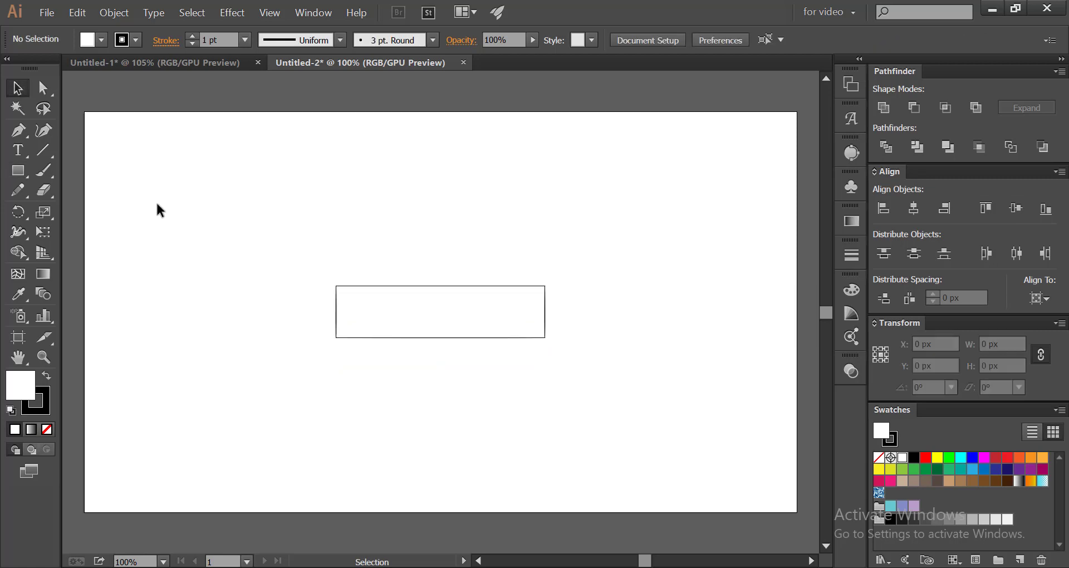
- Remove the rectangle's fill so only its black 1 pt stroke remains
{"action": "left_click", "coordinate": [100, 40]}
{"action": "left_click", "coordinate": [288, 240]}
{"action": "left_click_drag", "start_coordinate": [310, 281], "coordinate": [310, 281]}
{"action": "left_click", "coordinate": [88, 39]}
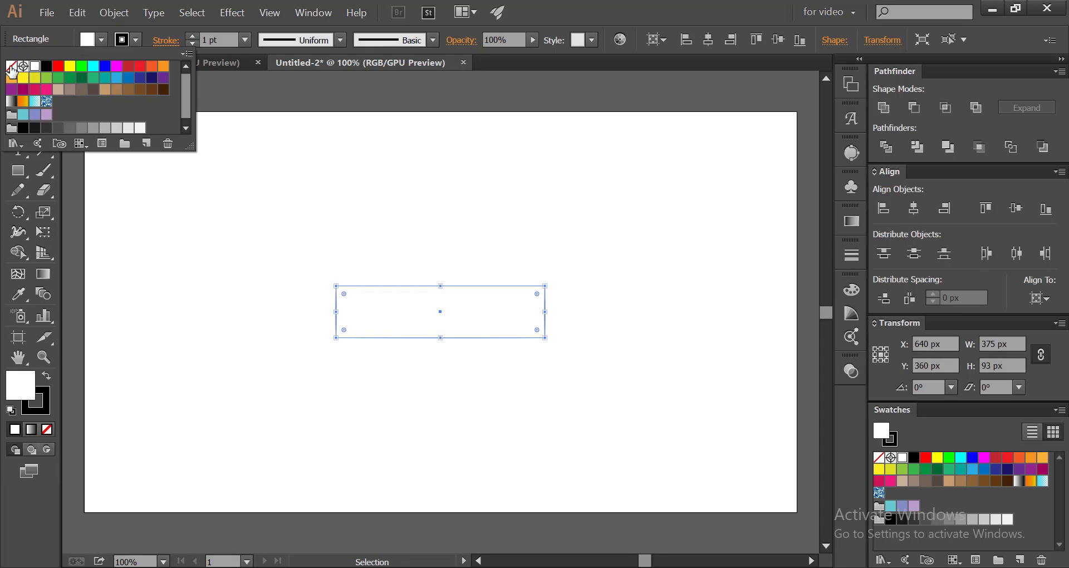
{"action": "left_click", "coordinate": [11, 66]}
{"action": "left_click", "coordinate": [147, 236]}
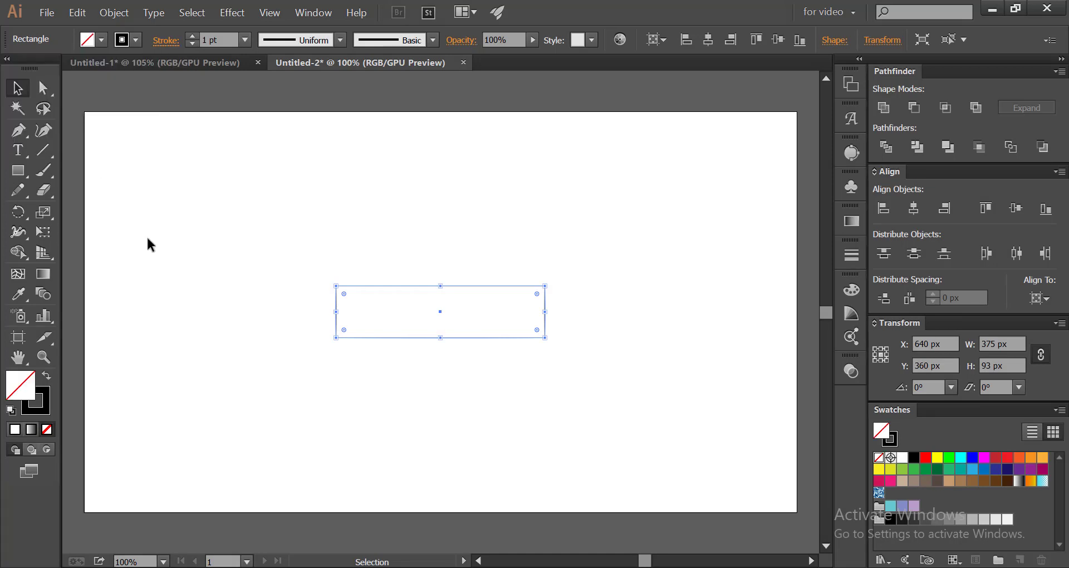
{"action": "left_click", "coordinate": [293, 285]}
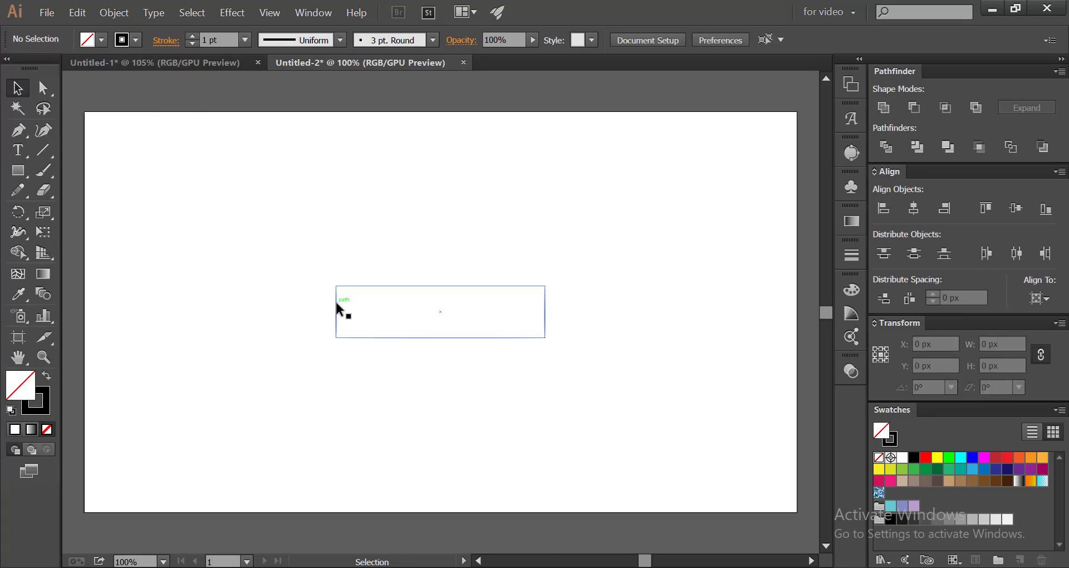
- Create an unfilled circle 186 px wide and 186 px high with the Ellipse tool
{"action": "left_click_drag", "start_coordinate": [19, 170], "coordinate": [86, 213]}
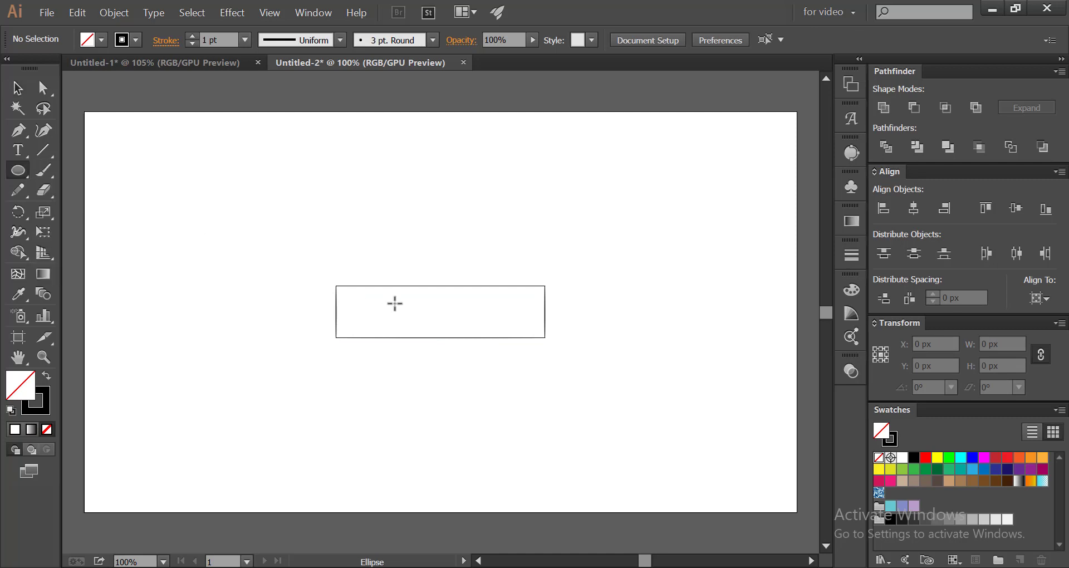
{"action": "left_click", "coordinate": [440, 311]}
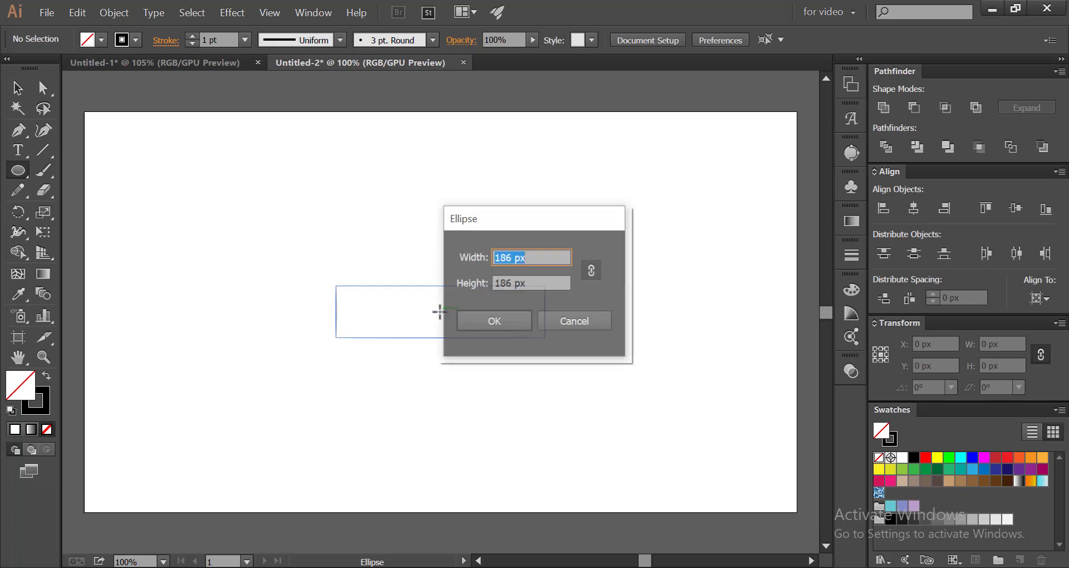
{"action": "left_click", "coordinate": [511, 283]}
{"action": "left_click_drag", "start_coordinate": [511, 283], "coordinate": [494, 283]}
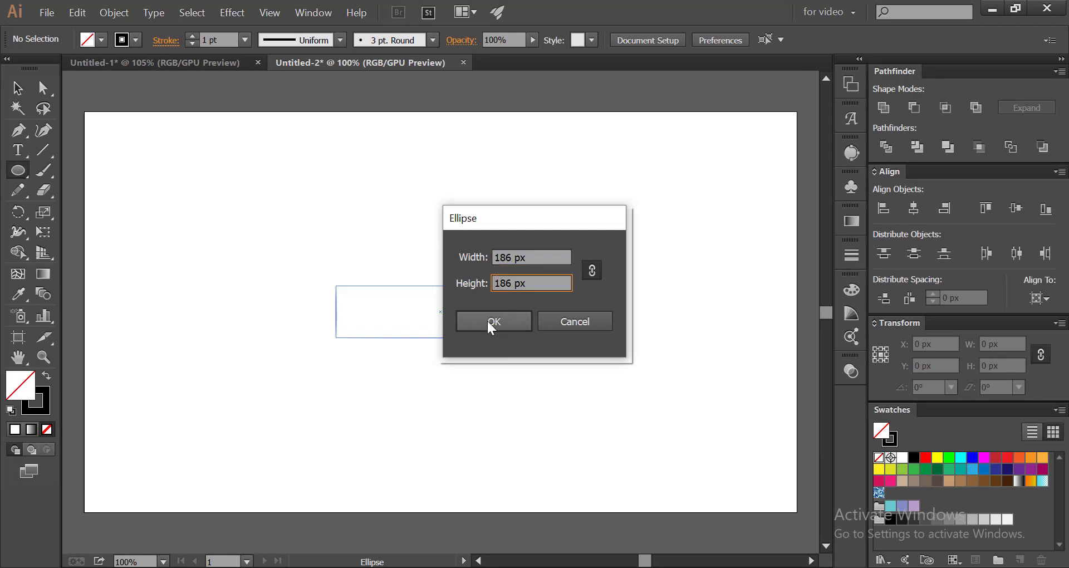
{"action": "left_click", "coordinate": [491, 323]}
- Move the circle so its centre lies on the rectangle's top edge and its rightmost point meets the top-right corner
{"action": "left_click", "coordinate": [17, 88]}
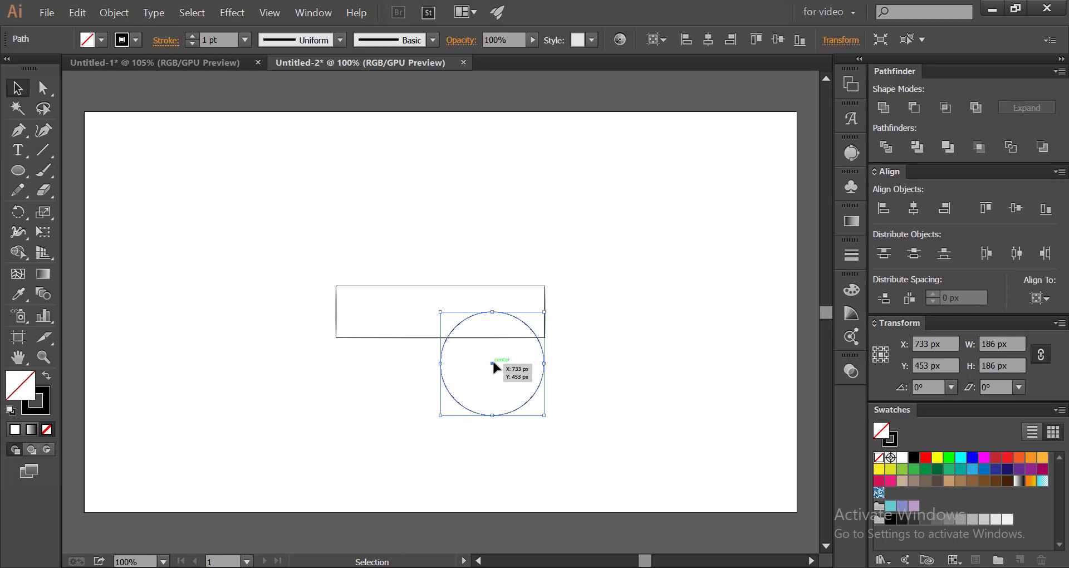
{"action": "left_click_drag", "start_coordinate": [493, 362], "coordinate": [492, 284]}
{"action": "scroll", "coordinate": [548, 285], "scroll_direction": "up", "scroll_amount": 1}
{"action": "scroll", "coordinate": [547, 285], "scroll_direction": "up", "scroll_amount": 10}
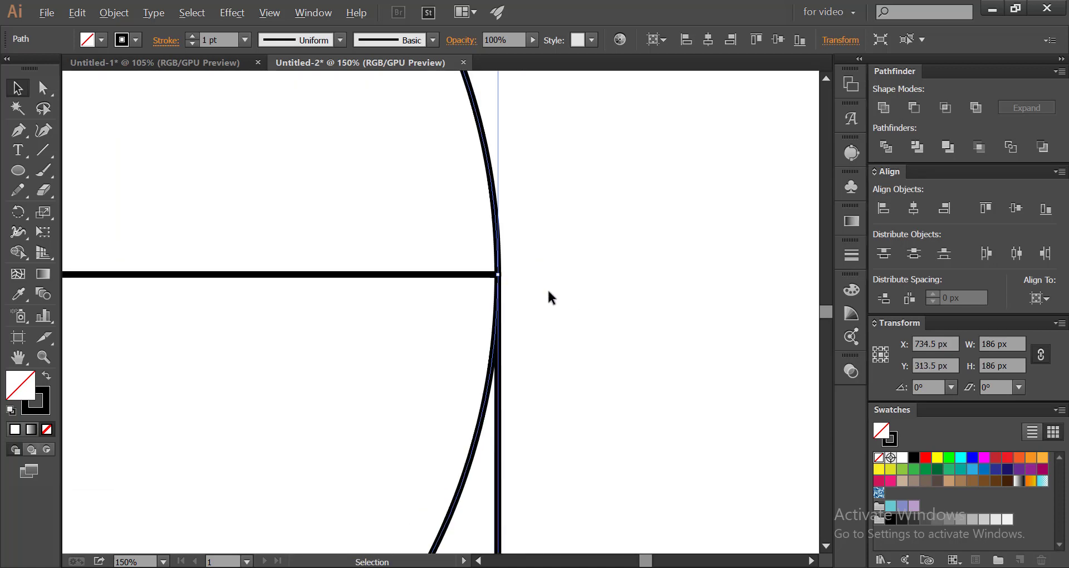
{"action": "left_click_drag", "start_coordinate": [251, 358], "coordinate": [390, 386]}
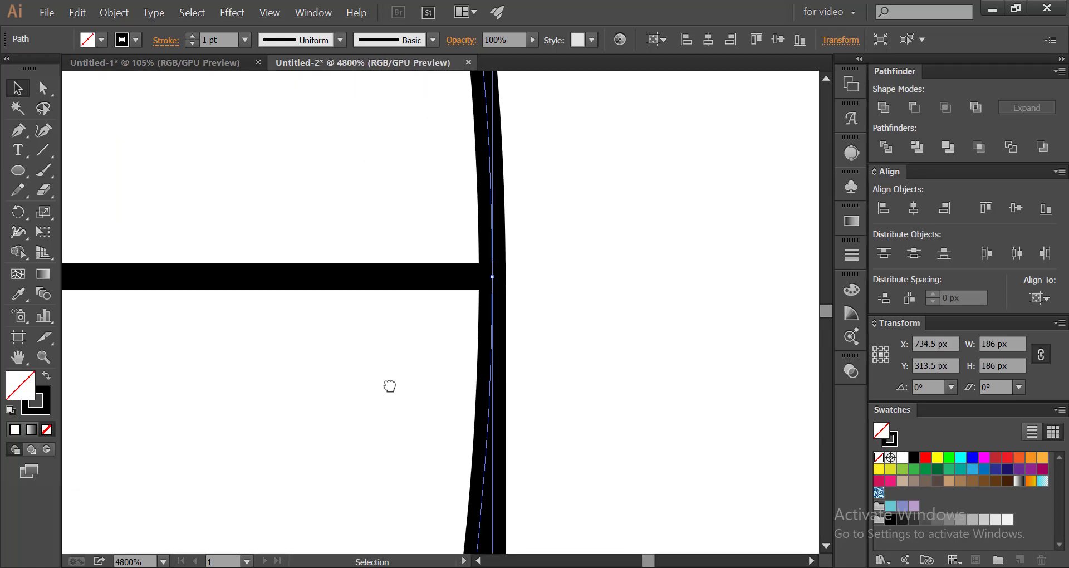
{"action": "key", "text": "ctrl+minus"}
{"action": "key", "text": "ctrl+minus"}
{"action": "key", "text": "ctrl+minus"}
{"action": "key", "text": "ctrl+minus"}
{"action": "key", "text": "ctrl+minus"}
{"action": "key", "text": "ctrl+minus"}
{"action": "key", "text": "ctrl+minus"}
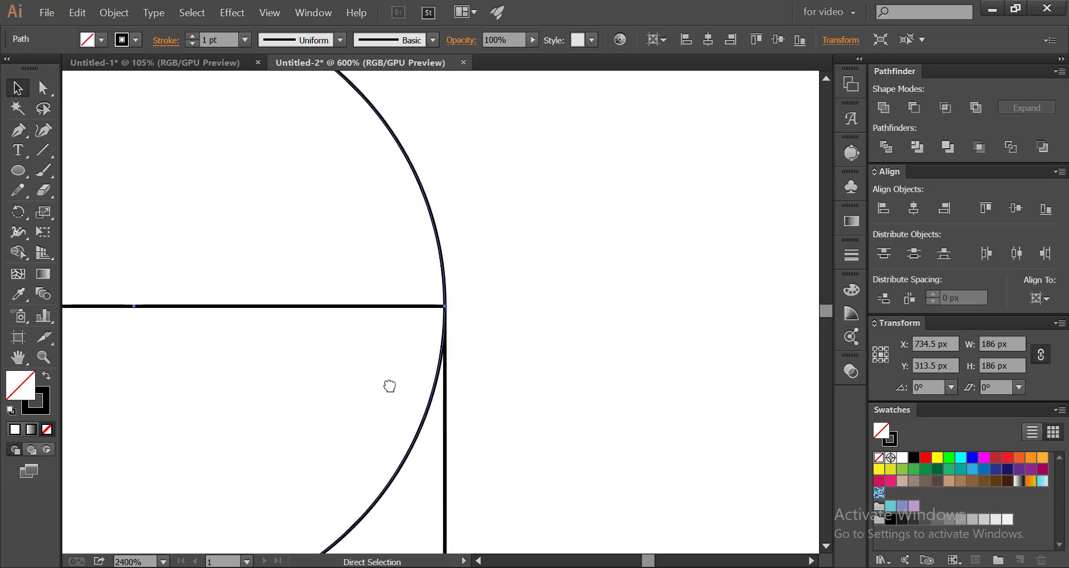
{"action": "key", "text": "ctrl+minus"}
{"action": "key", "text": "ctrl+minus"}
{"action": "key", "text": "ctrl+minus"}
{"action": "key", "text": "ctrl+minus"}
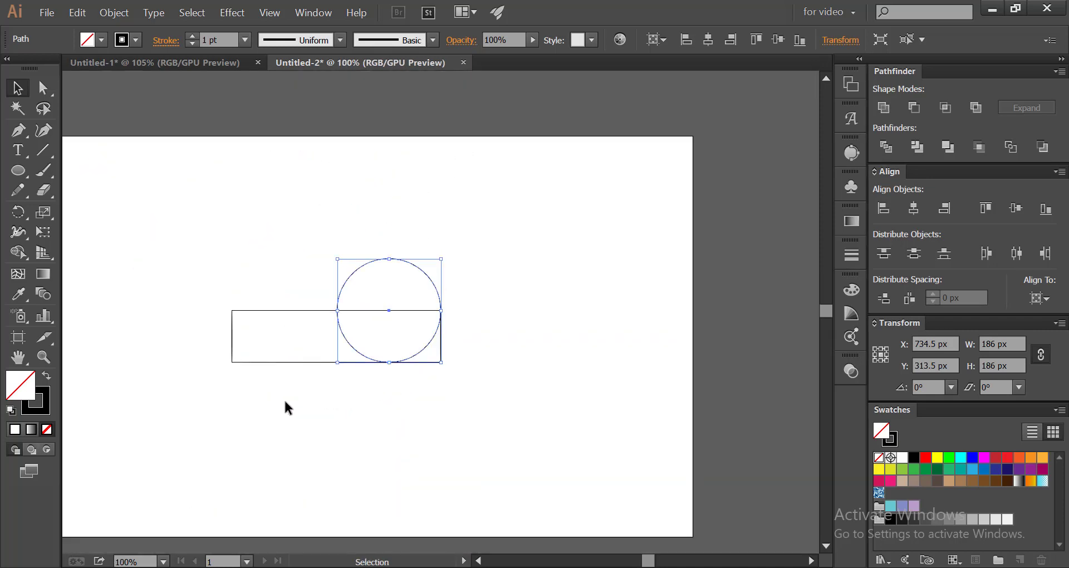
{"action": "key", "text": "ctrl+0"}
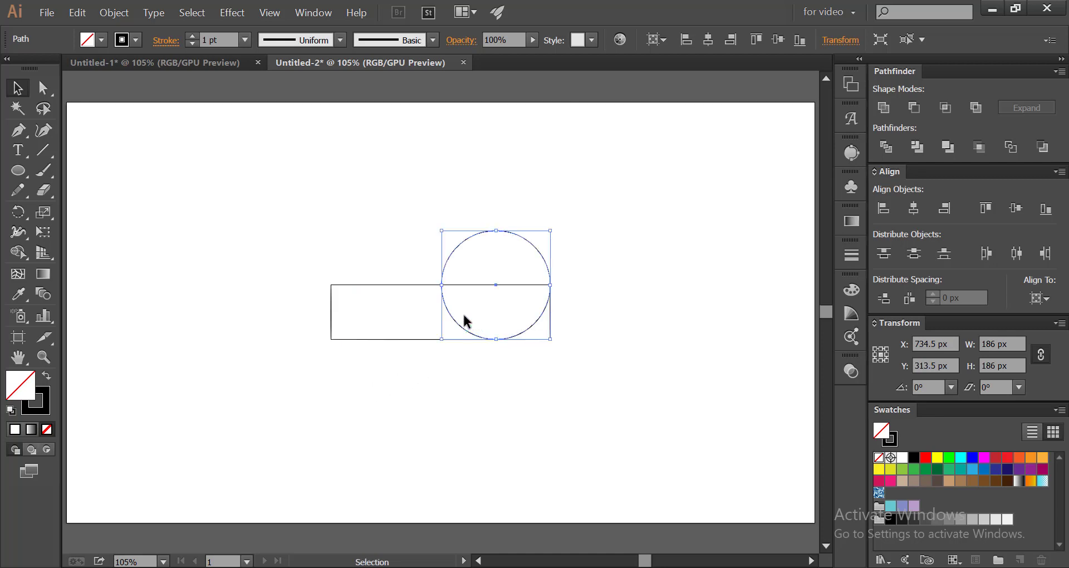
- Duplicate the circle in place and move the copy so its centre lies on the rectangle's bottom edge and its leftmost point meets the bottom-left corner
{"action": "left_click_drag", "start_coordinate": [467, 305], "coordinate": [468, 341]}
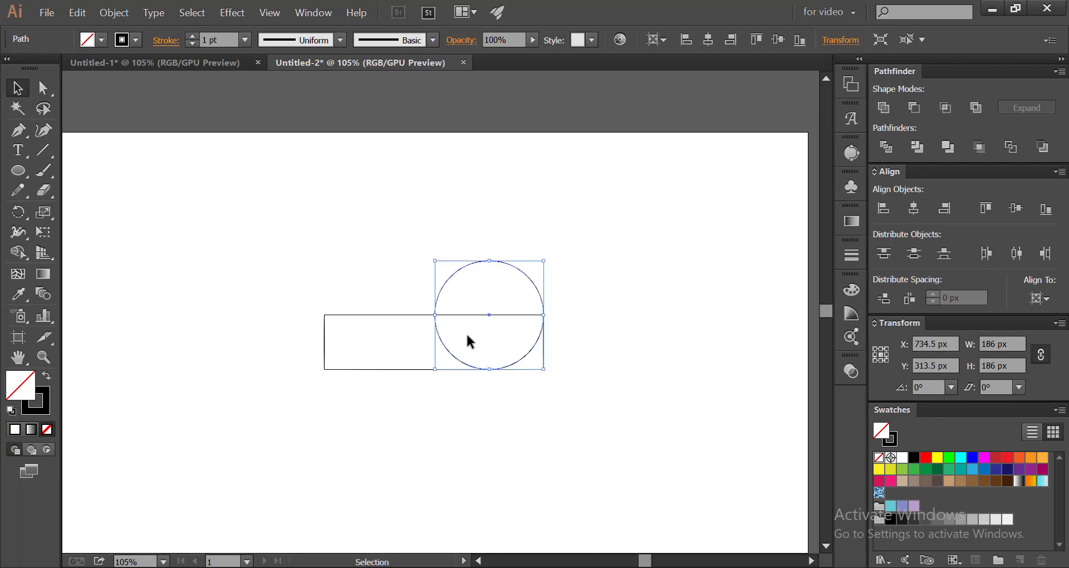
{"action": "key", "text": "a"}
{"action": "key", "text": "v"}
{"action": "left_click", "coordinate": [77, 12]}
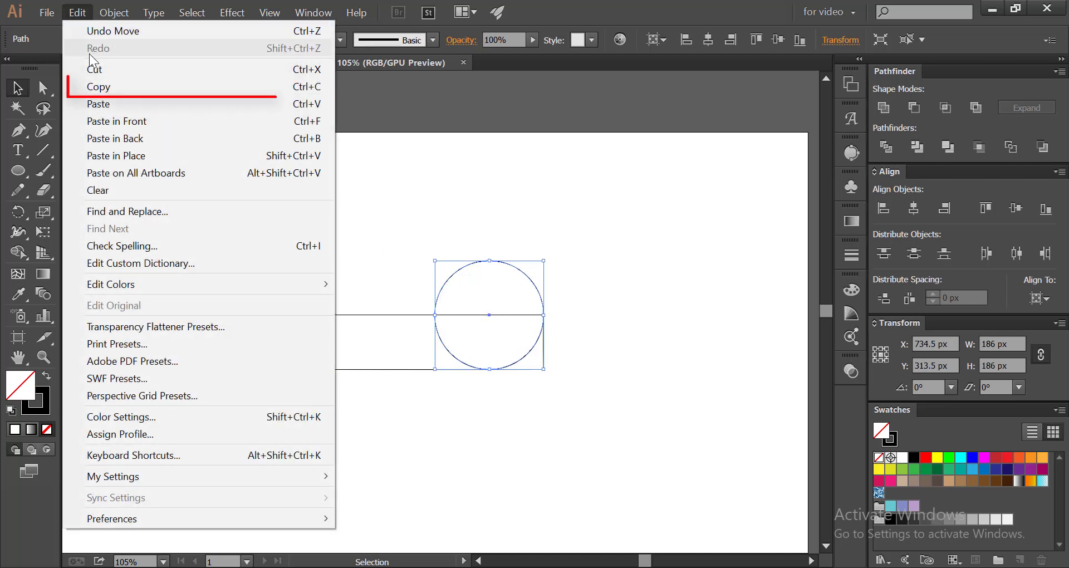
{"action": "left_click", "coordinate": [97, 88]}
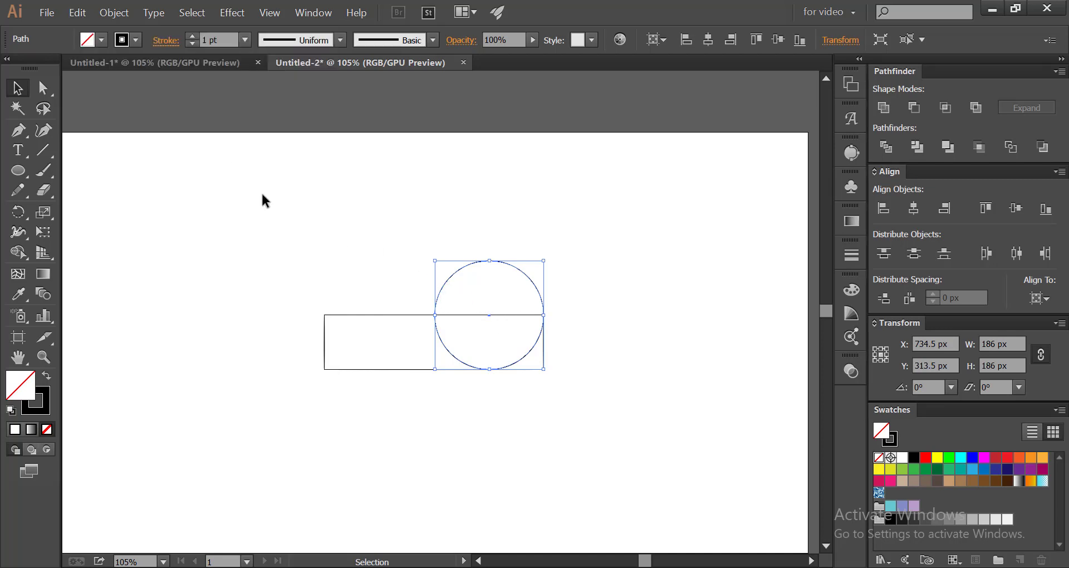
{"action": "left_click", "coordinate": [79, 13]}
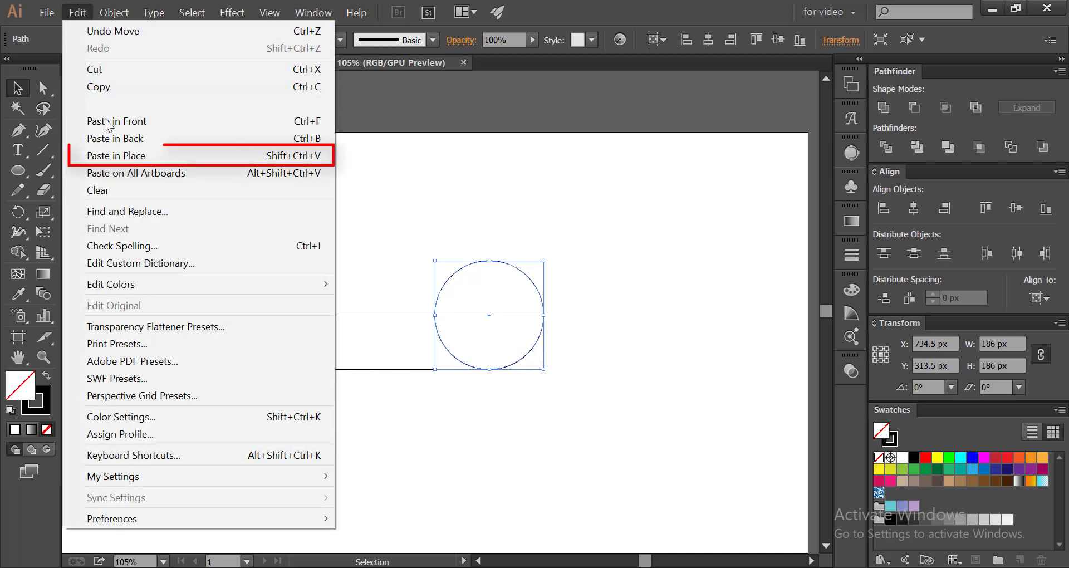
{"action": "left_click", "coordinate": [128, 154]}
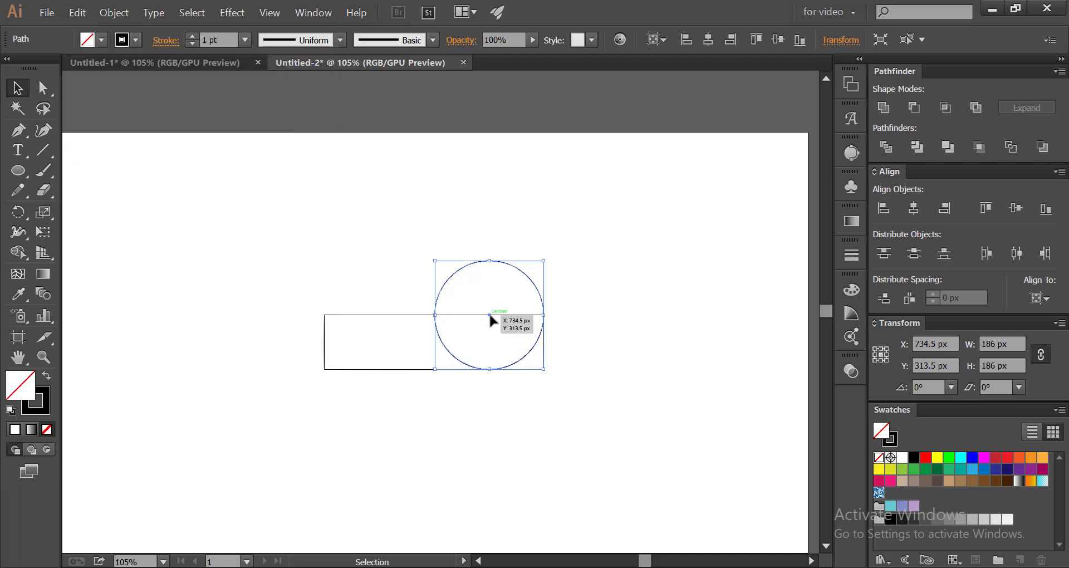
{"action": "left_click_drag", "start_coordinate": [490, 319], "coordinate": [377, 367]}
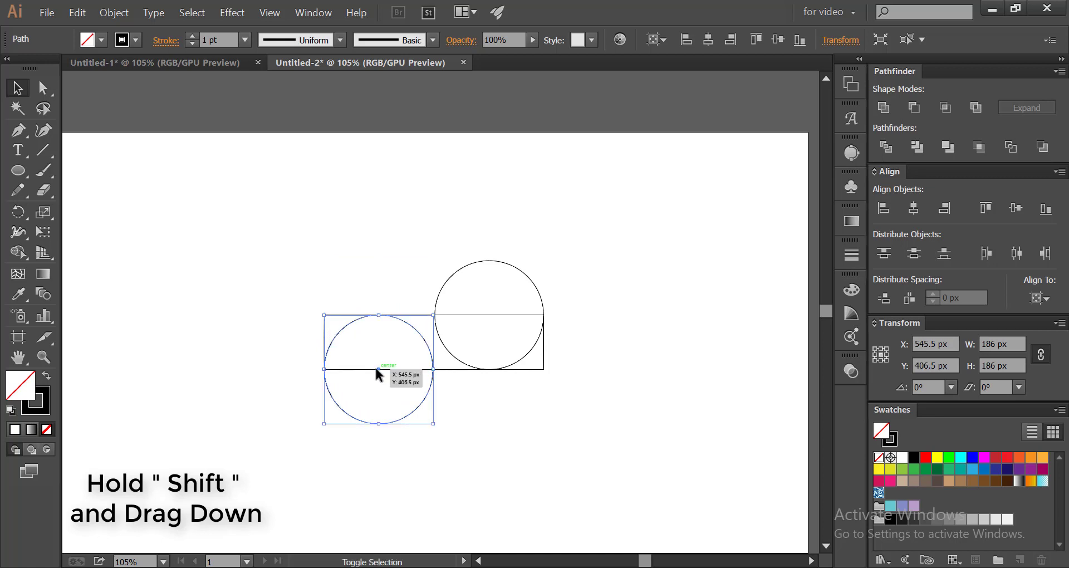
{"action": "left_click", "coordinate": [277, 353]}
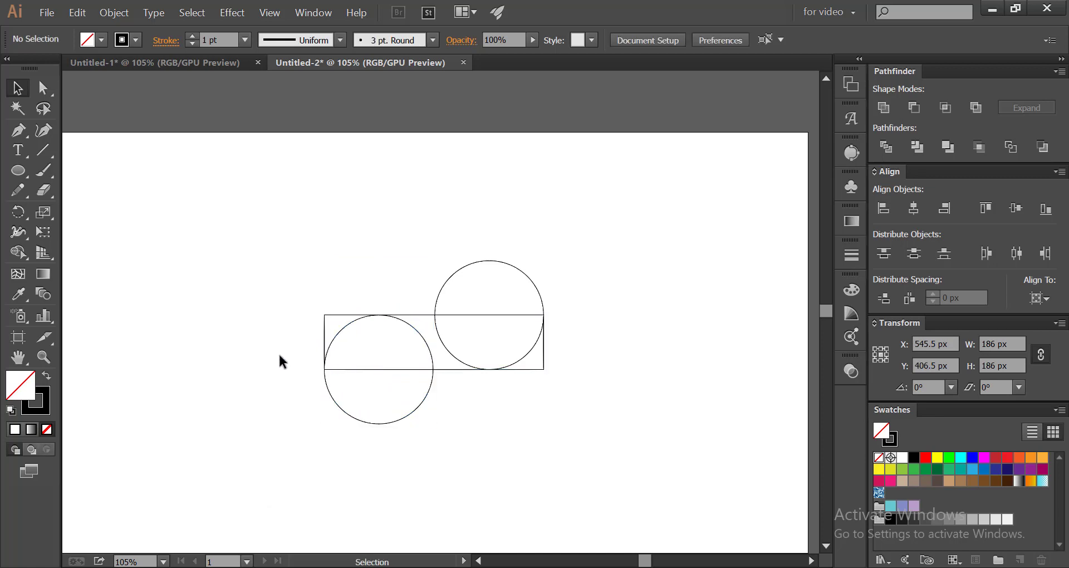
- Duplicate the lower-left circle in place and scale the copy down around its centre to about 93 px in diameter
{"action": "left_click", "coordinate": [338, 336]}
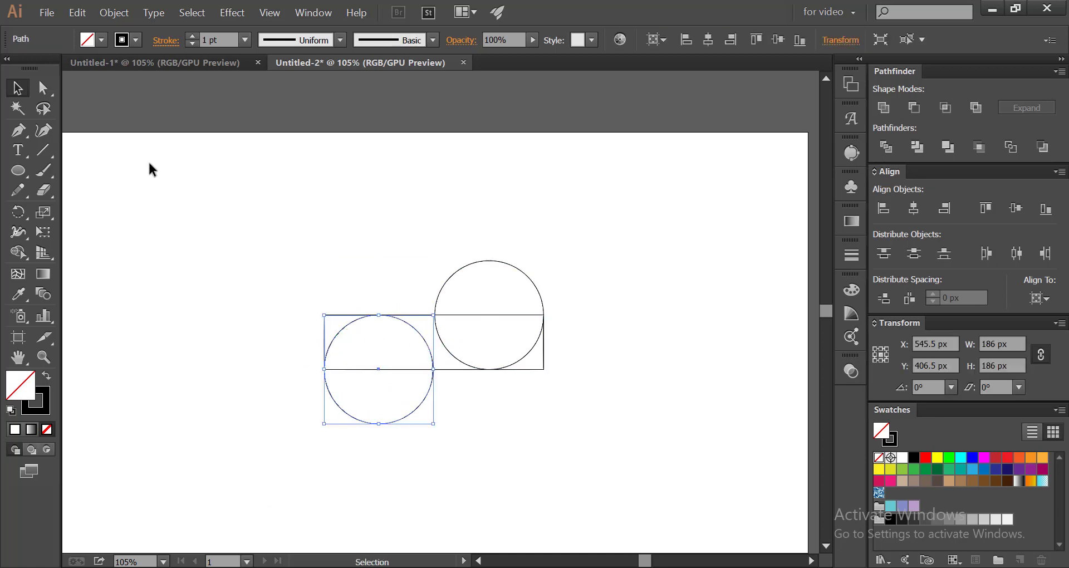
{"action": "left_click", "coordinate": [78, 19]}
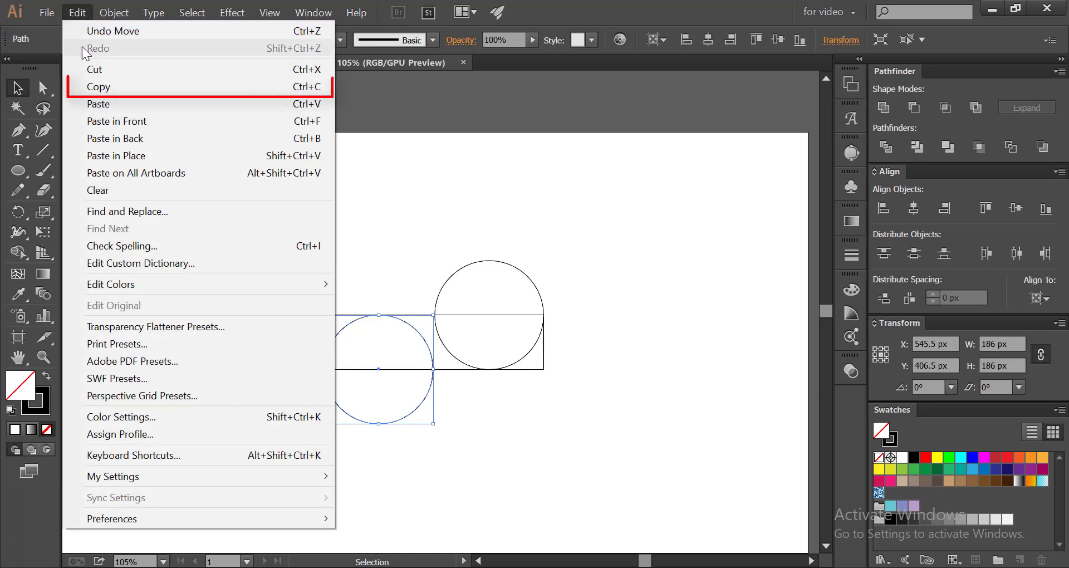
{"action": "left_click", "coordinate": [88, 82]}
{"action": "left_click", "coordinate": [75, 15]}
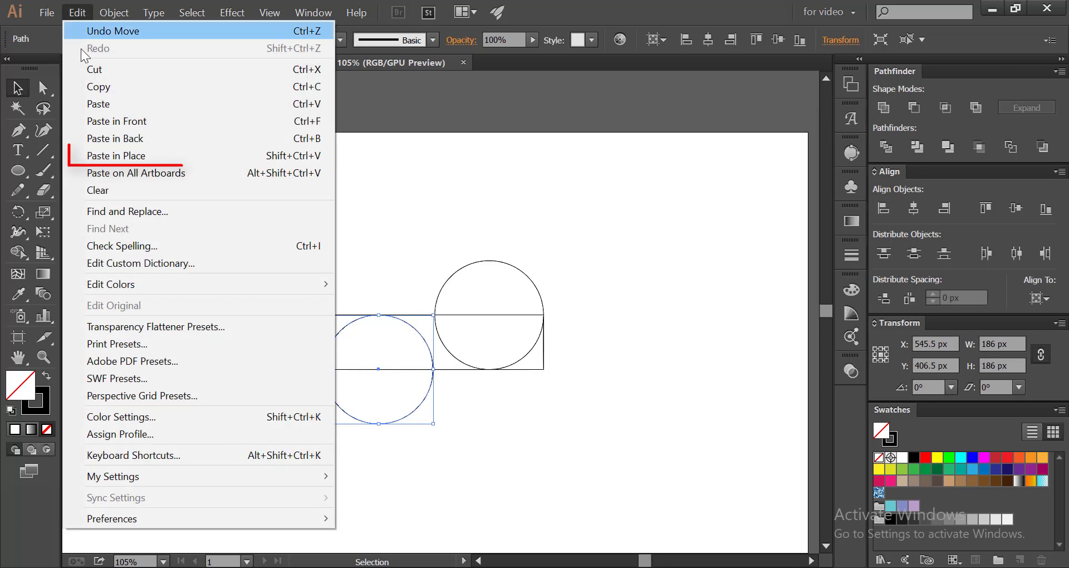
{"action": "left_click", "coordinate": [94, 151]}
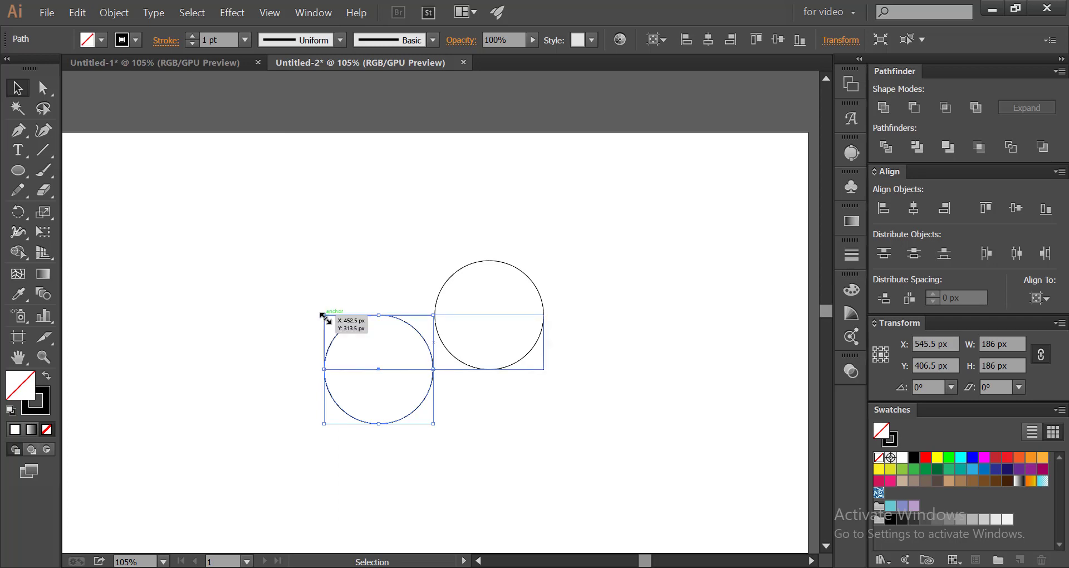
{"action": "left_click_drag", "start_coordinate": [322, 315], "coordinate": [343, 342]}
{"action": "key", "text": "ctrl+c"}
{"action": "key", "text": "ctrl+f"}
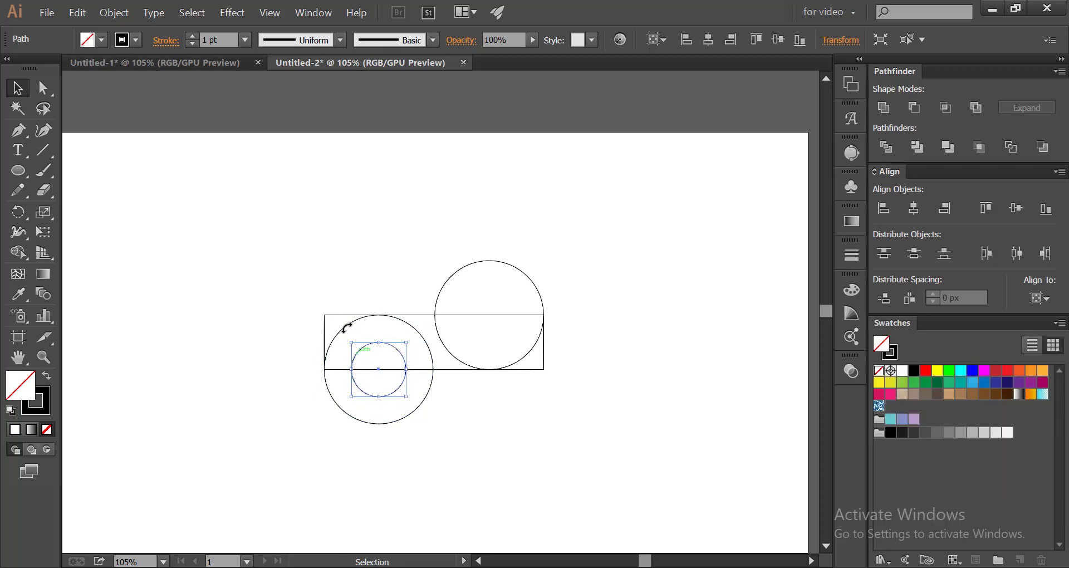
- Set the small lower-left circle's width and height to 89 px in the Transform settings
{"action": "left_click", "coordinate": [313, 12]}
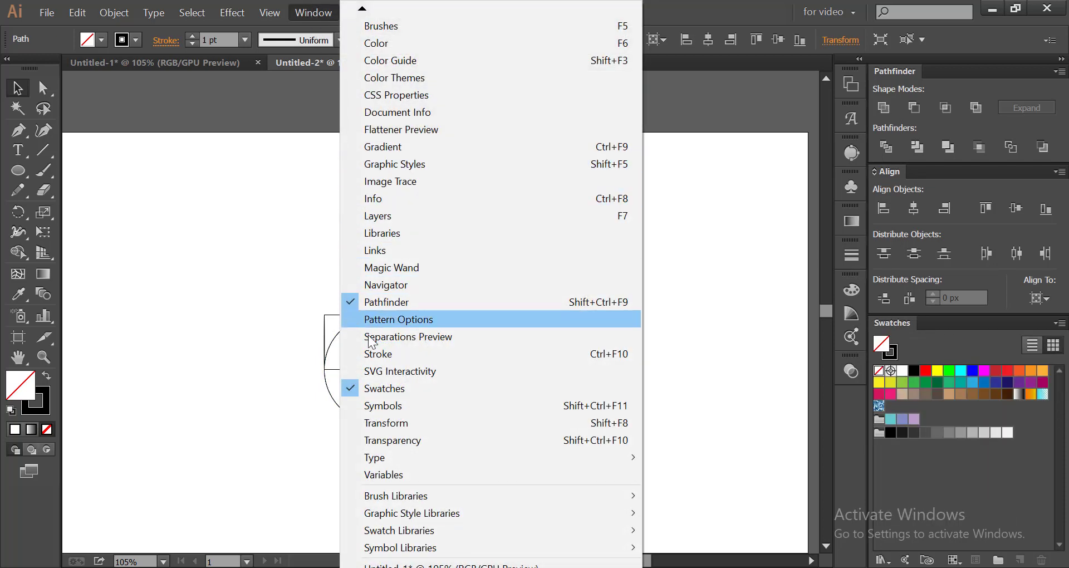
{"action": "left_click", "coordinate": [359, 423]}
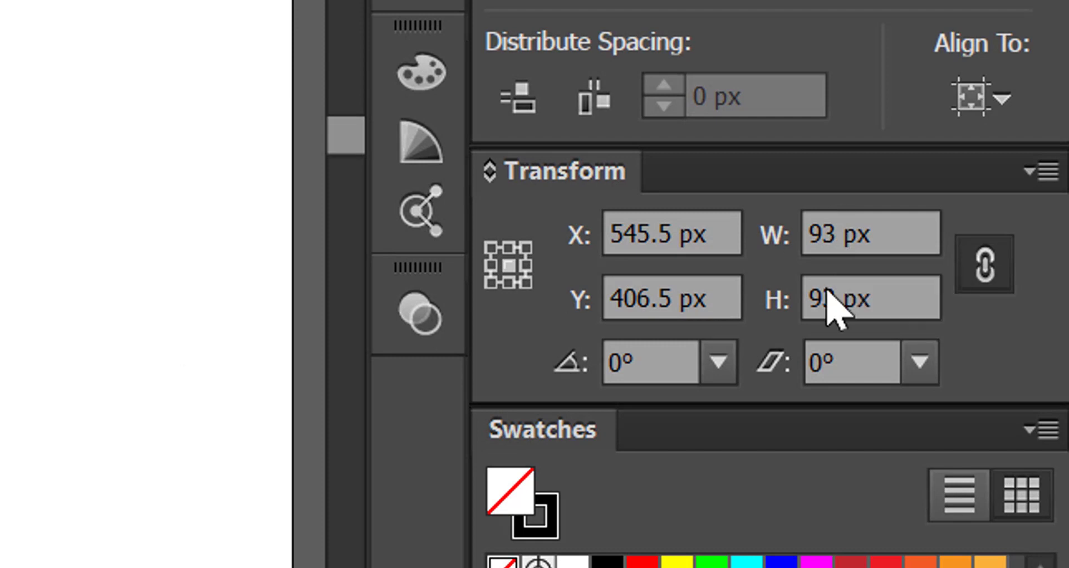
{"action": "double_click", "coordinate": [837, 233]}
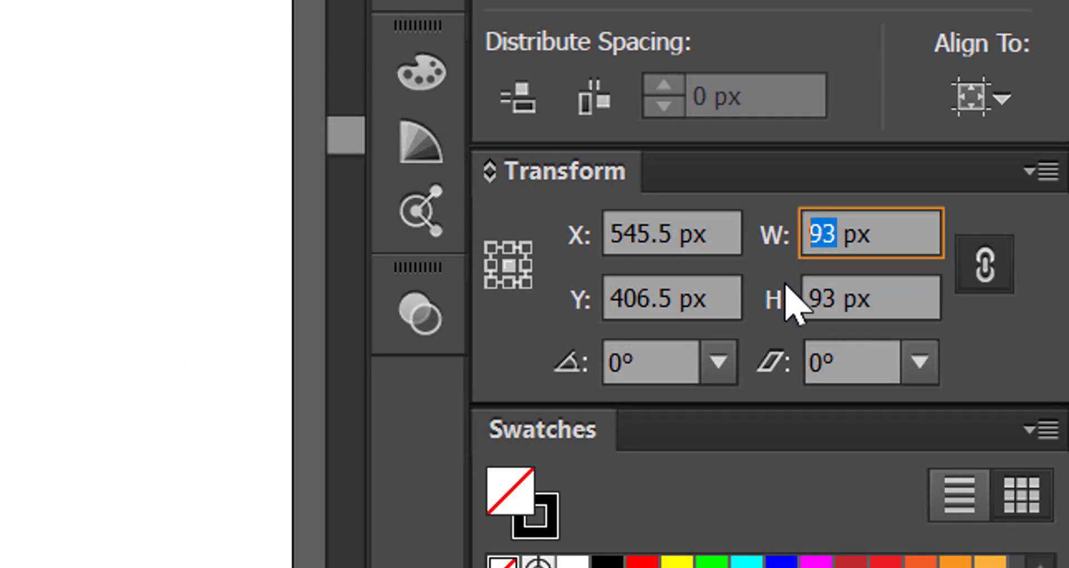
{"action": "type", "text": "89"}
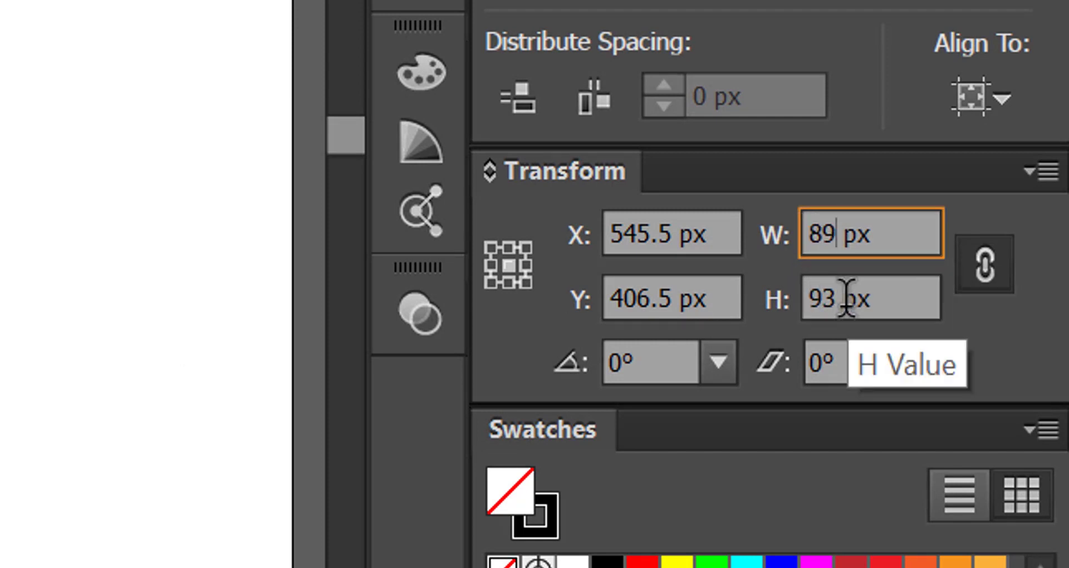
{"action": "left_click", "coordinate": [813, 298]}
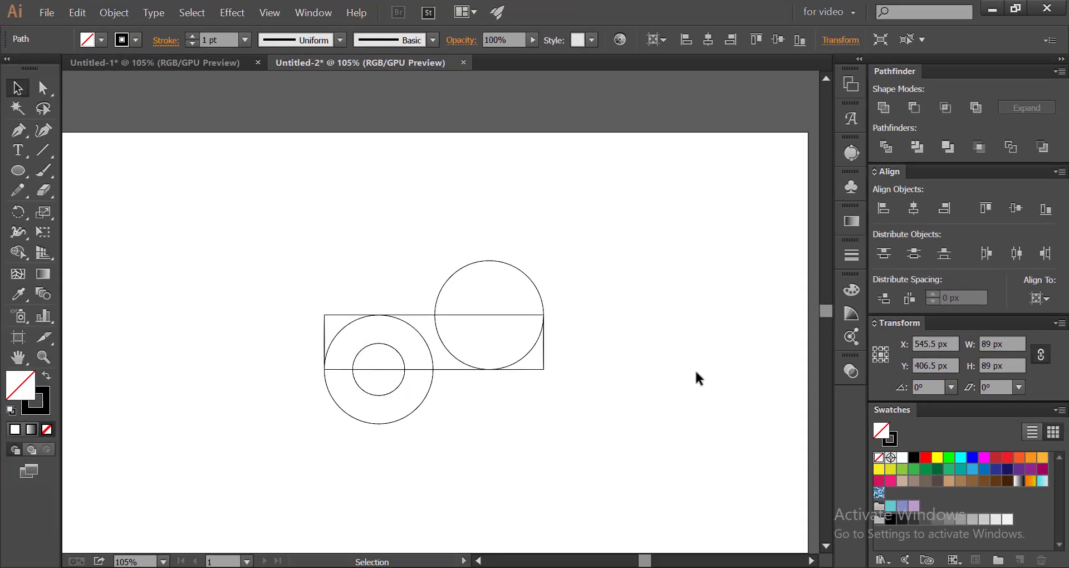
{"action": "left_click", "coordinate": [554, 427]}
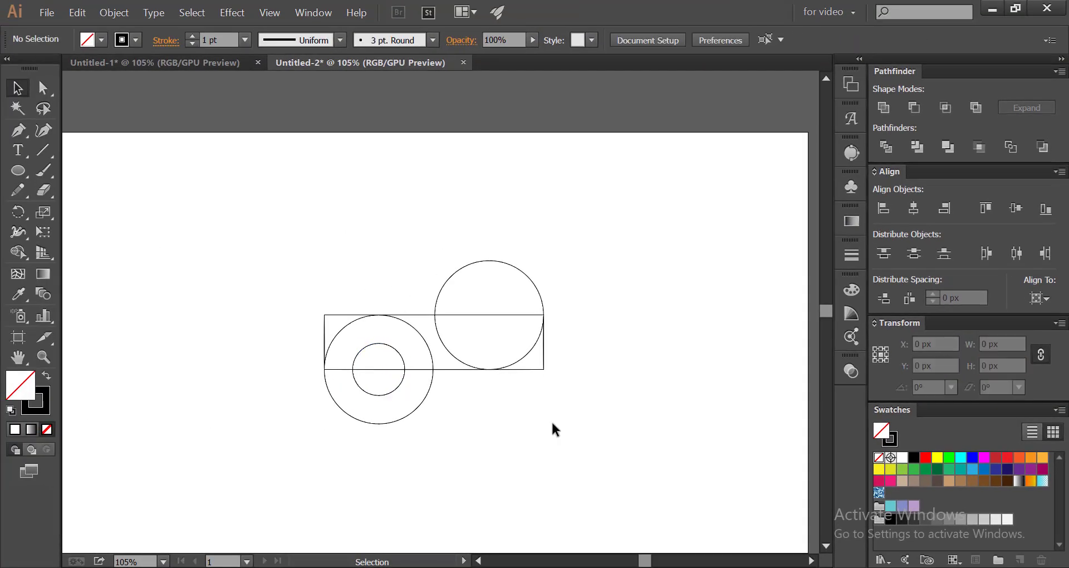
- Move the 89 px circle so its top touches the rectangle's bottom edge and its lower-left side meets the large lower-left circle's outline
{"action": "left_click", "coordinate": [361, 351]}
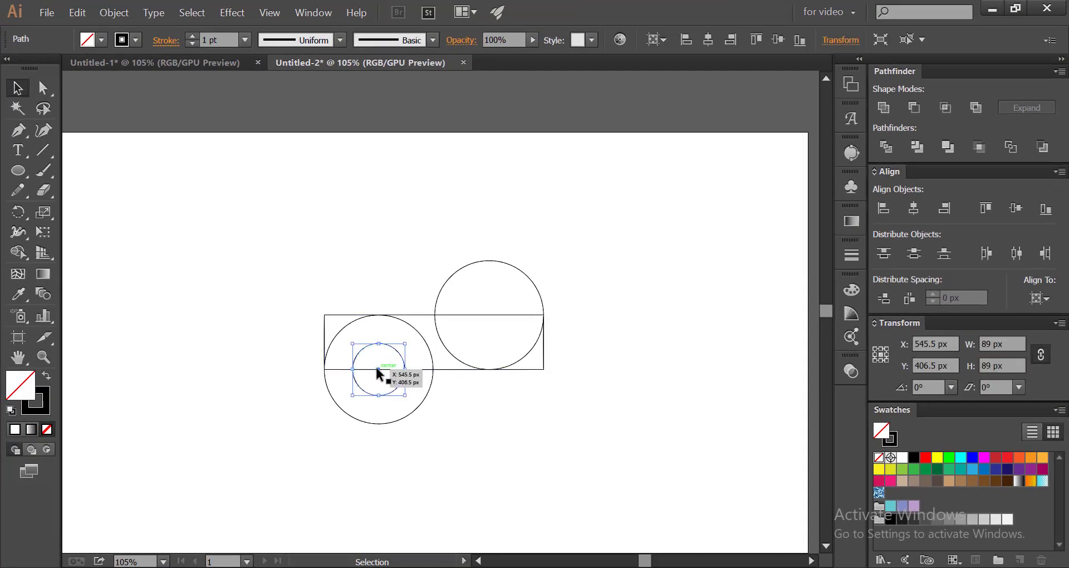
{"action": "left_click_drag", "start_coordinate": [378, 368], "coordinate": [366, 399]}
{"action": "left_click", "coordinate": [347, 411]}
{"action": "scroll", "coordinate": [348, 415], "scroll_direction": "up", "scroll_amount": 3}
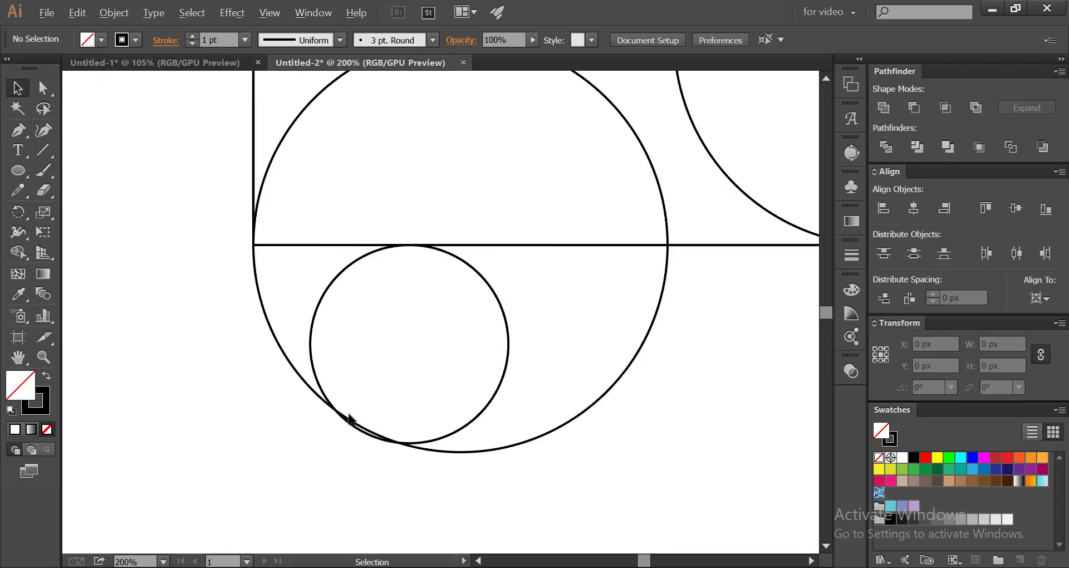
{"action": "scroll", "coordinate": [349, 419], "scroll_direction": "up", "scroll_amount": 4}
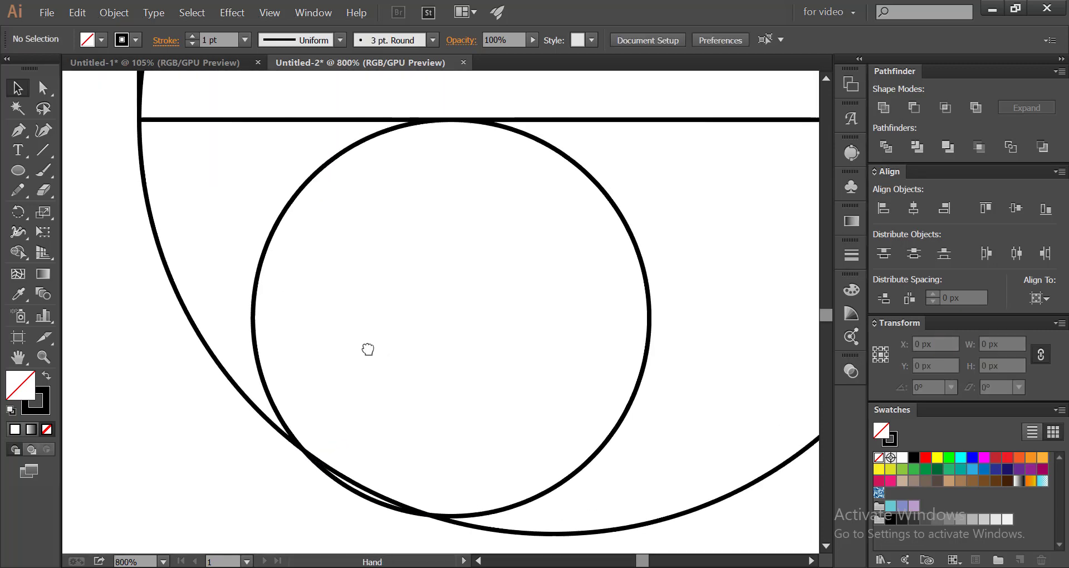
{"action": "left_click_drag", "start_coordinate": [367, 349], "coordinate": [328, 327]}
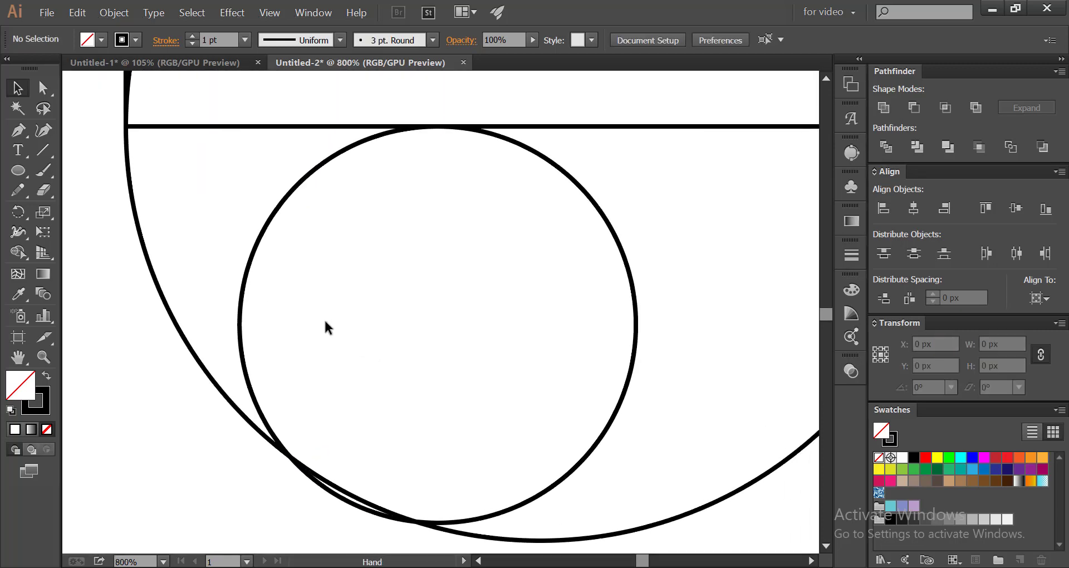
{"action": "left_click", "coordinate": [255, 245]}
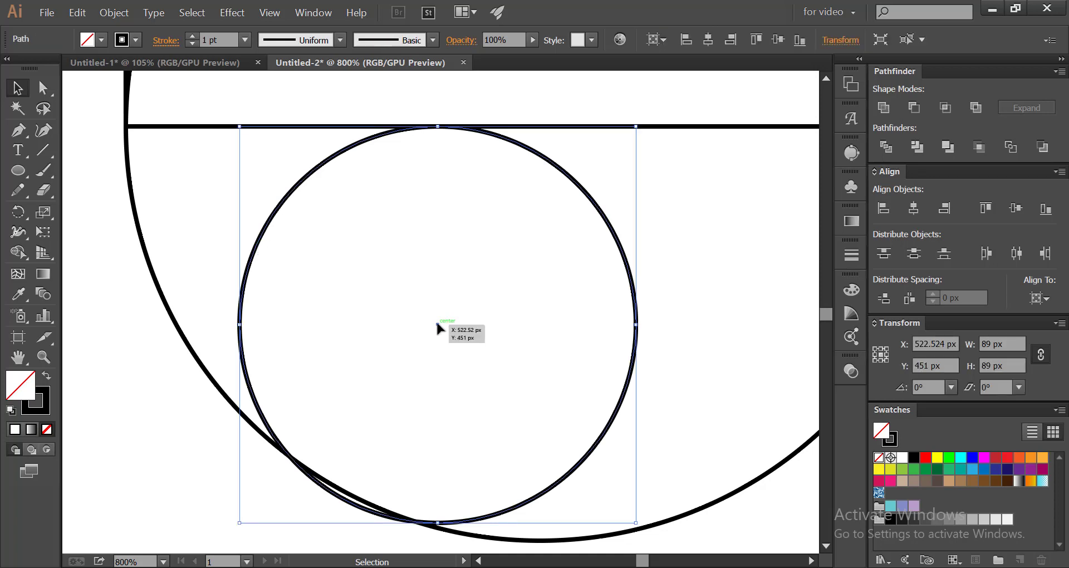
{"action": "left_click_drag", "start_coordinate": [437, 324], "coordinate": [448, 323]}
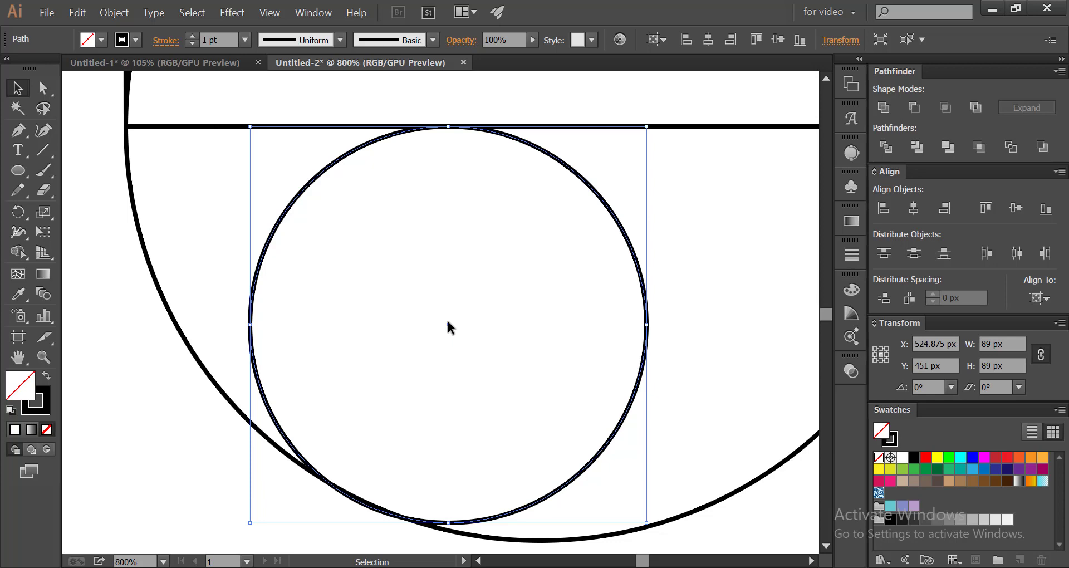
{"action": "left_click", "coordinate": [446, 320]}
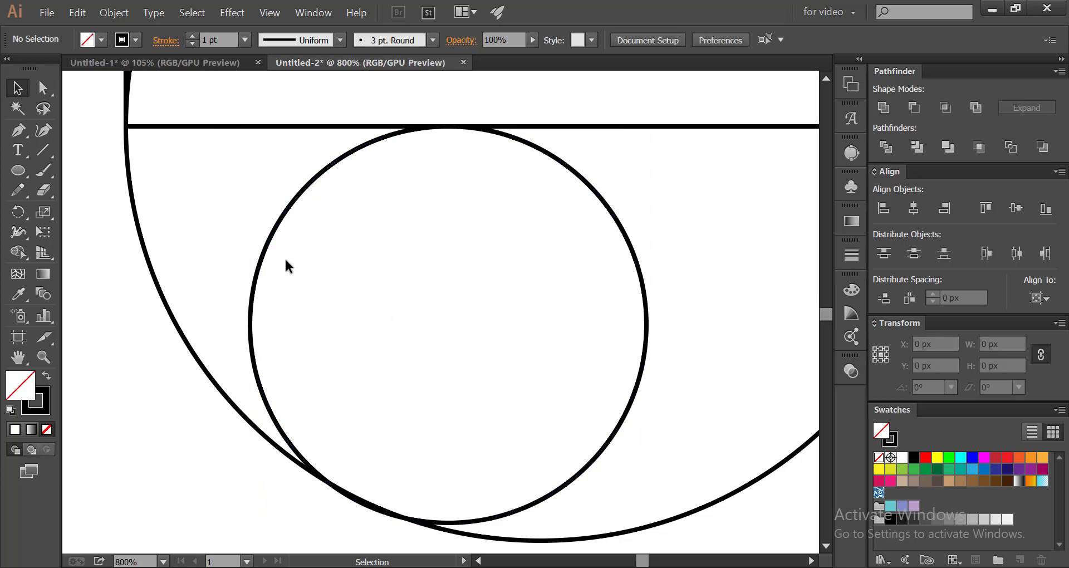
- Fine-tune the 89 px circle's position to X 522.875 px, Y 450 px, slightly overlapping the rectangle's bottom edge and the large circle's outline
{"action": "left_click", "coordinate": [267, 250]}
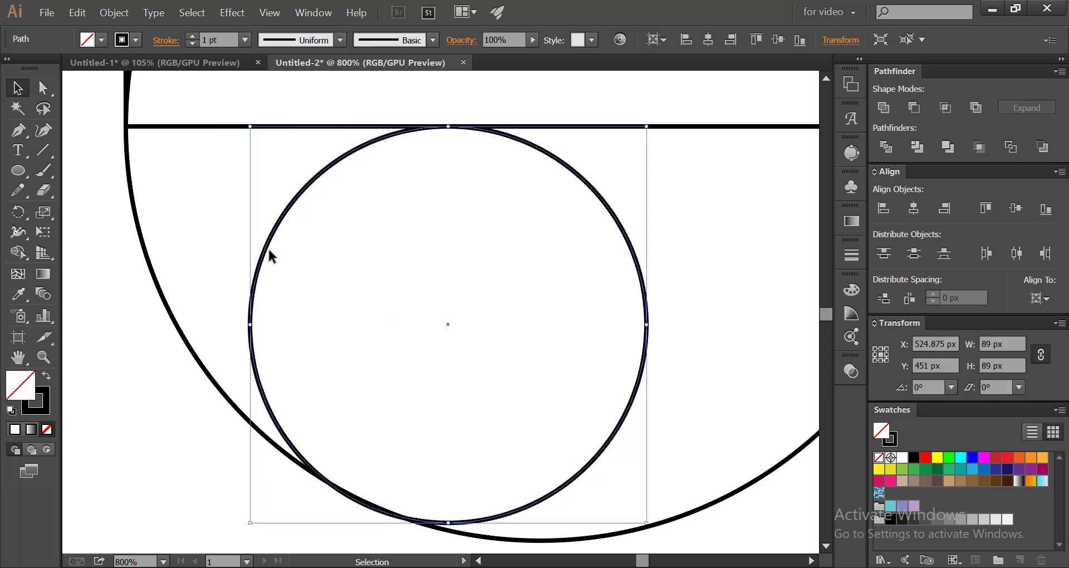
{"action": "key", "text": "Up"}
{"action": "key", "text": "Up"}
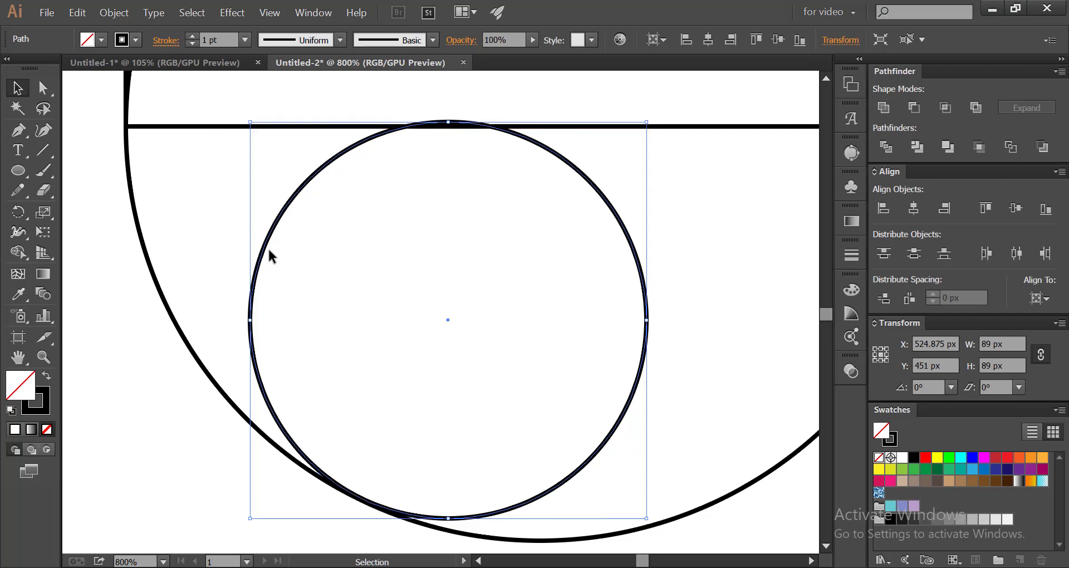
{"action": "key", "text": "Right"}
{"action": "key", "text": "Down"}
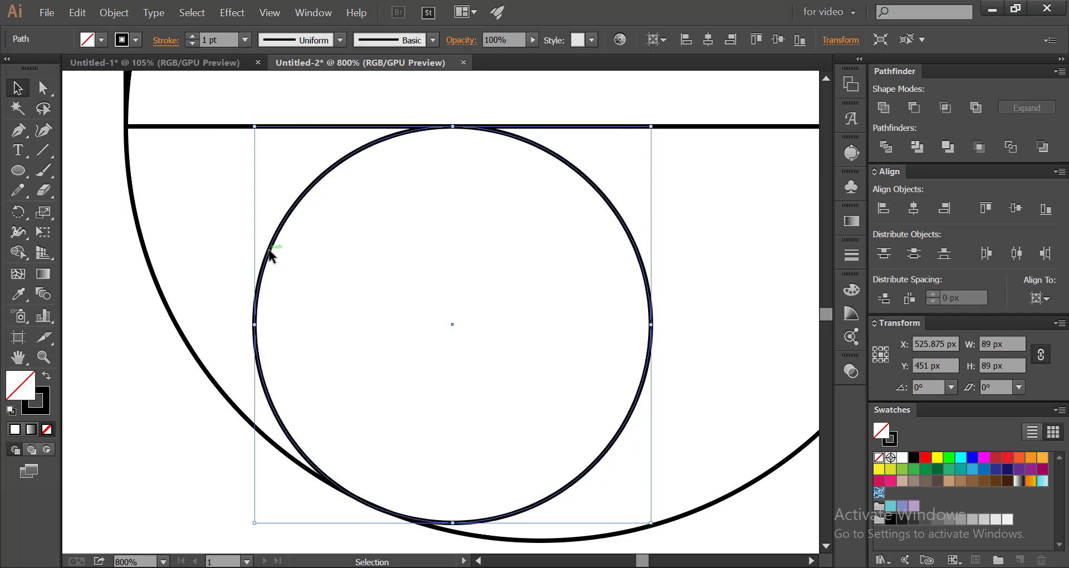
{"action": "key", "text": "Left"}
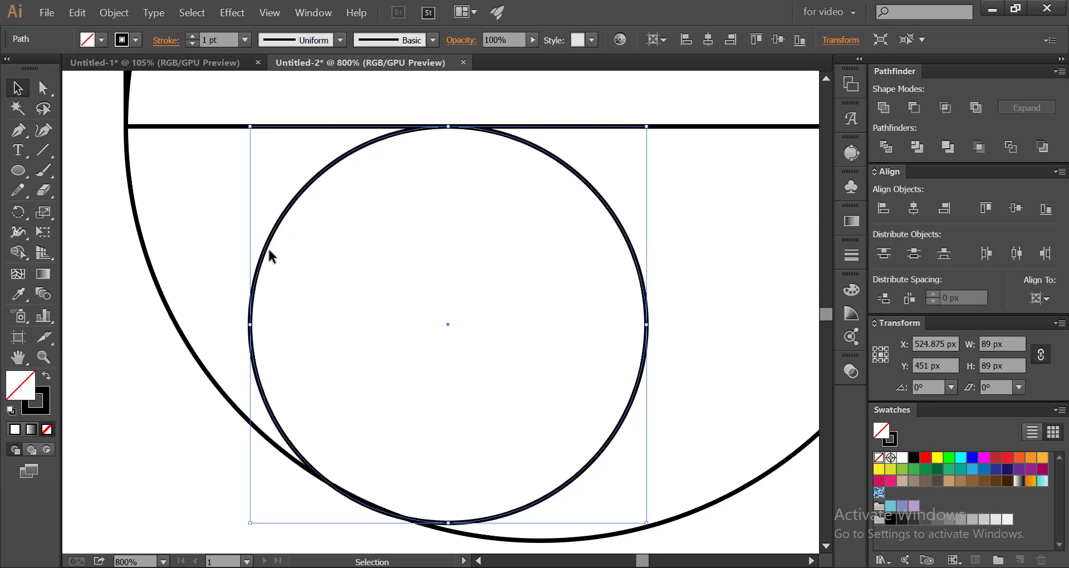
{"action": "key", "text": "Up"}
{"action": "left_click_drag", "start_coordinate": [443, 319], "coordinate": [438, 324]}
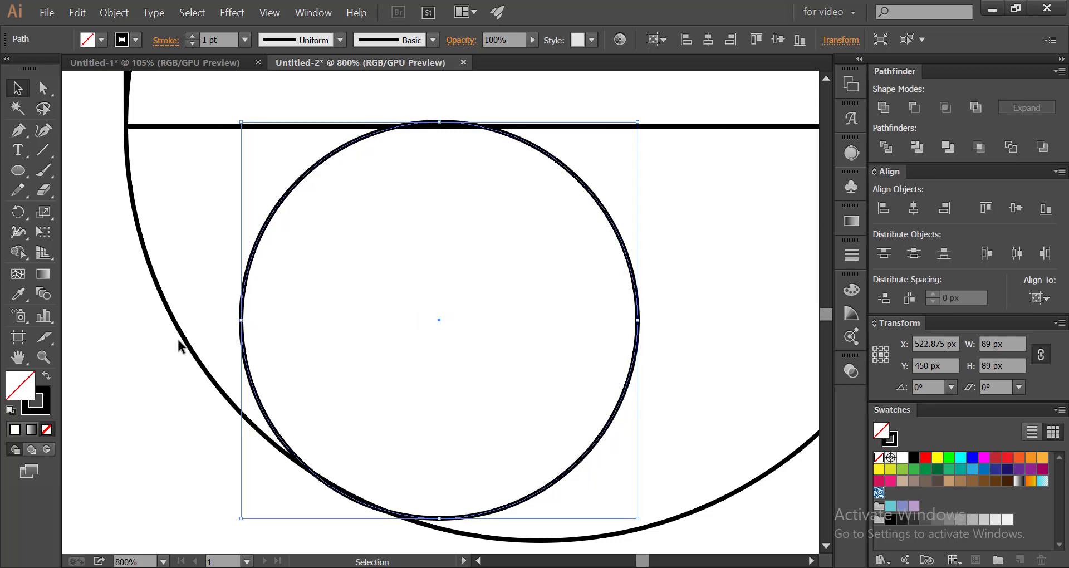
{"action": "left_click", "coordinate": [175, 359]}
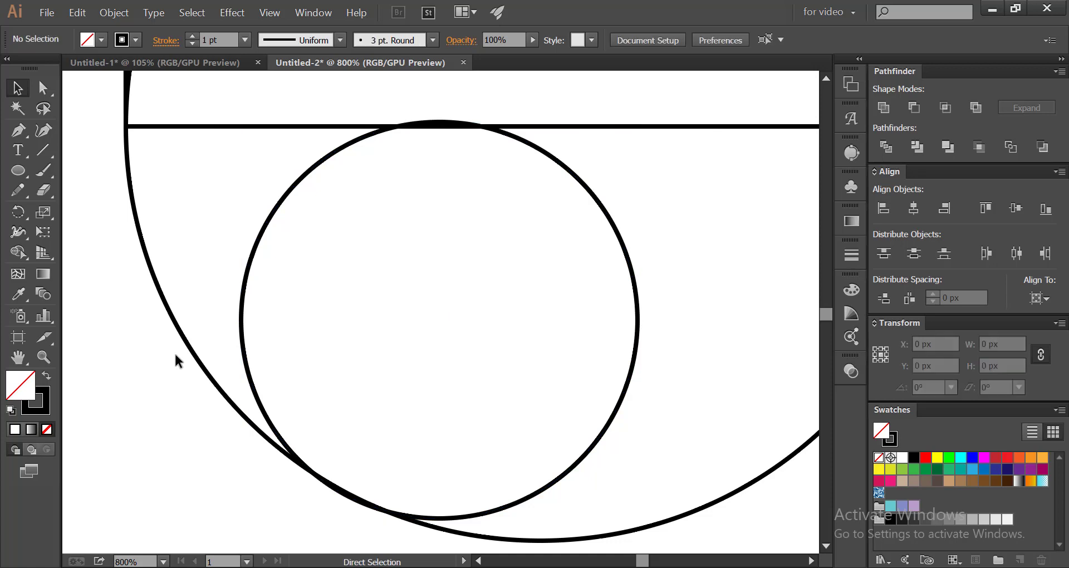
- Select all shapes and merge the rectangle's middle regions, the lower-left crescent and the sliver atop the small circle with Shape Builder
{"action": "key", "text": "ctrl+0"}
{"action": "left_click_drag", "start_coordinate": [282, 201], "coordinate": [565, 451]}
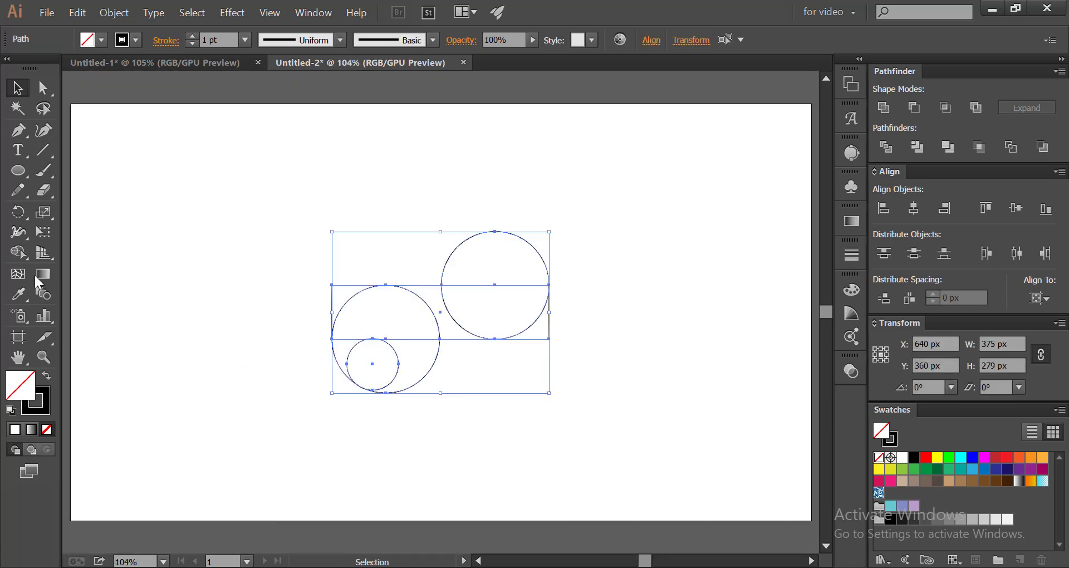
{"action": "left_click_drag", "start_coordinate": [22, 248], "coordinate": [84, 249]}
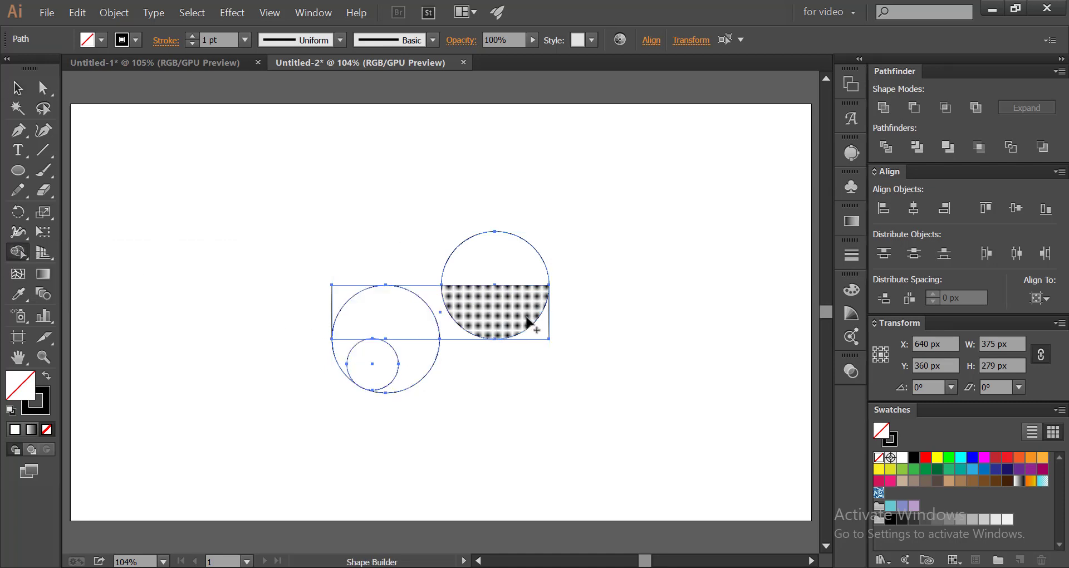
{"action": "mouse_move", "coordinate": [524, 316]}
{"action": "left_mouse_down"}
{"action": "mouse_move", "coordinate": [385, 314]}
{"action": "mouse_move", "coordinate": [348, 358]}
{"action": "left_mouse_up"}
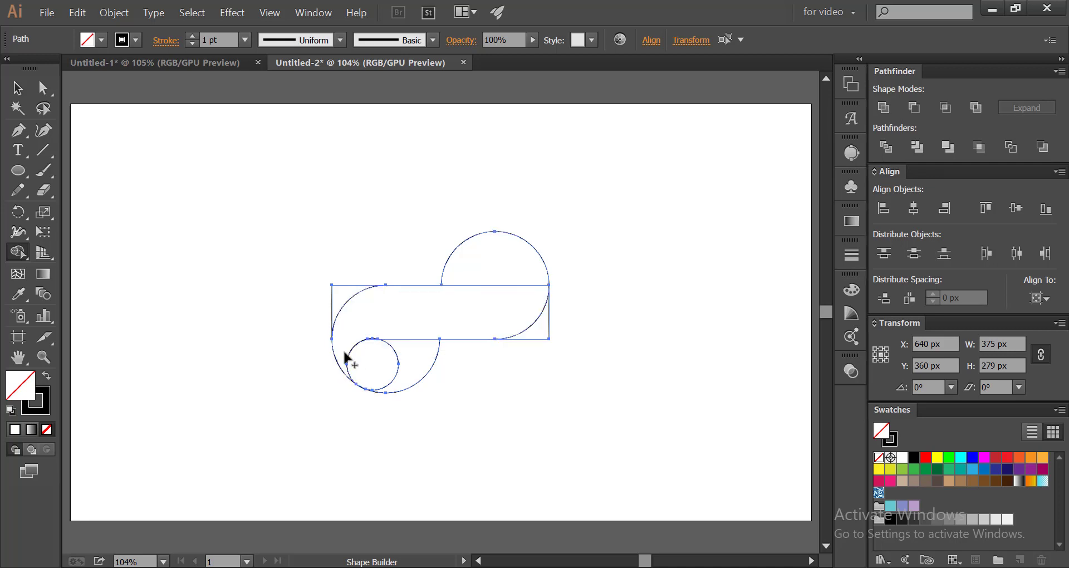
{"action": "scroll", "coordinate": [379, 327], "scroll_direction": "up", "scroll_amount": 3}
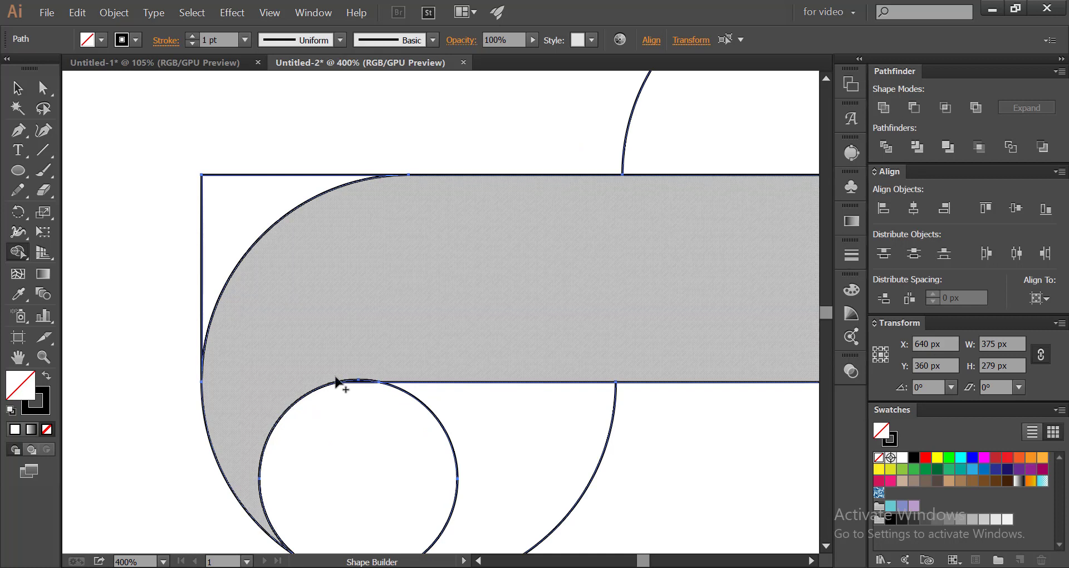
{"action": "left_click_drag", "start_coordinate": [341, 382], "coordinate": [392, 382]}
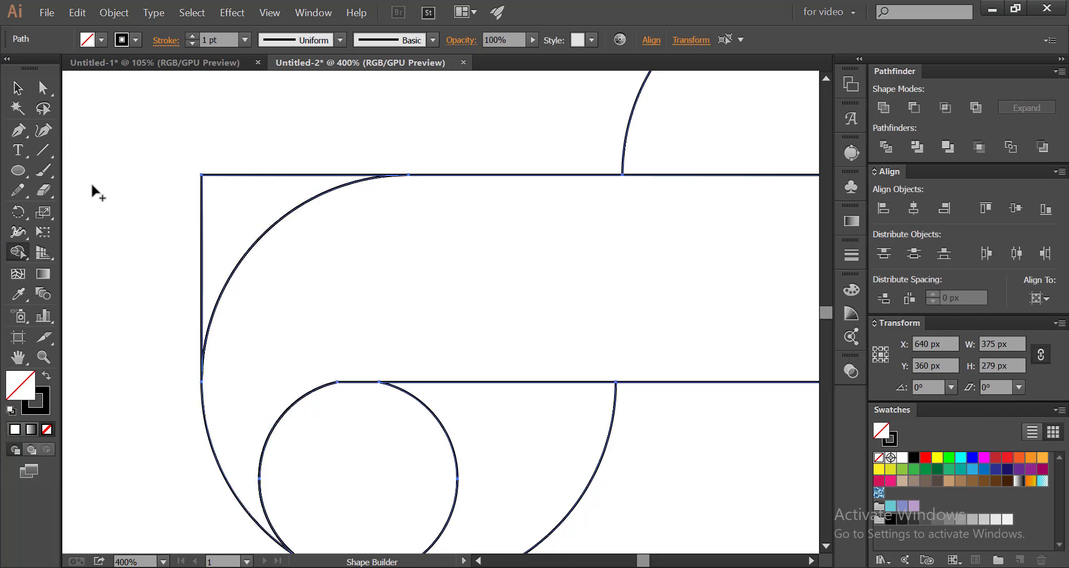
{"action": "left_click", "coordinate": [18, 88]}
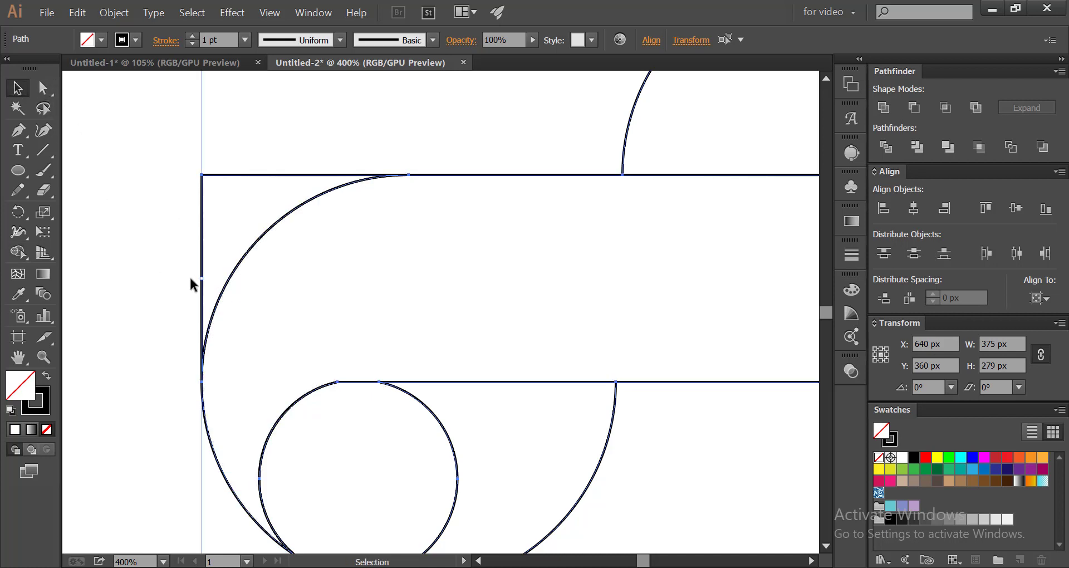
{"action": "key", "text": "a"}
{"action": "key", "text": "ctrl+minus"}
{"action": "key", "text": "ctrl+minus"}
{"action": "key", "text": "v"}
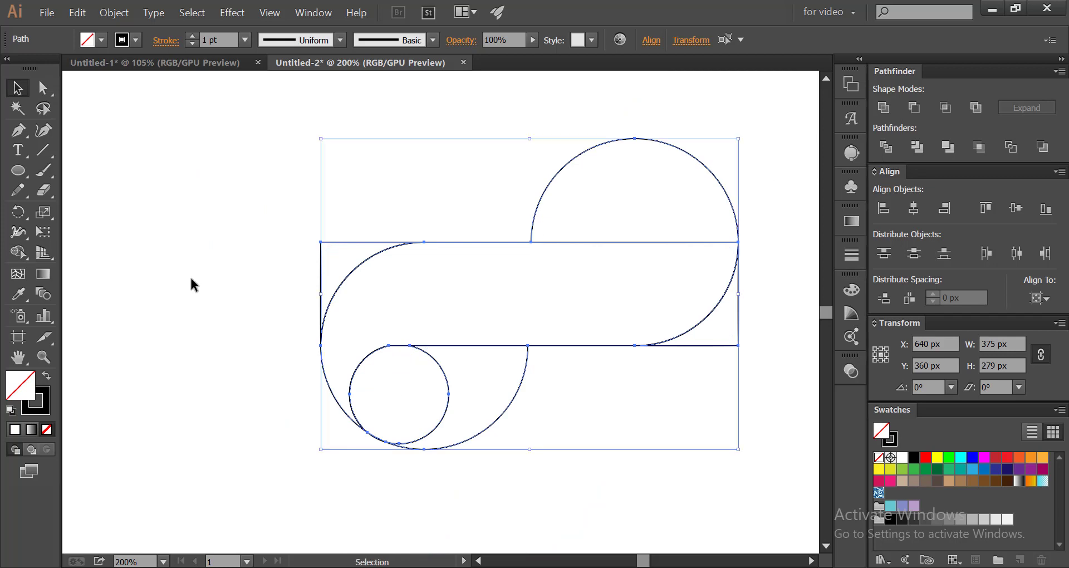
{"action": "key", "text": "a"}
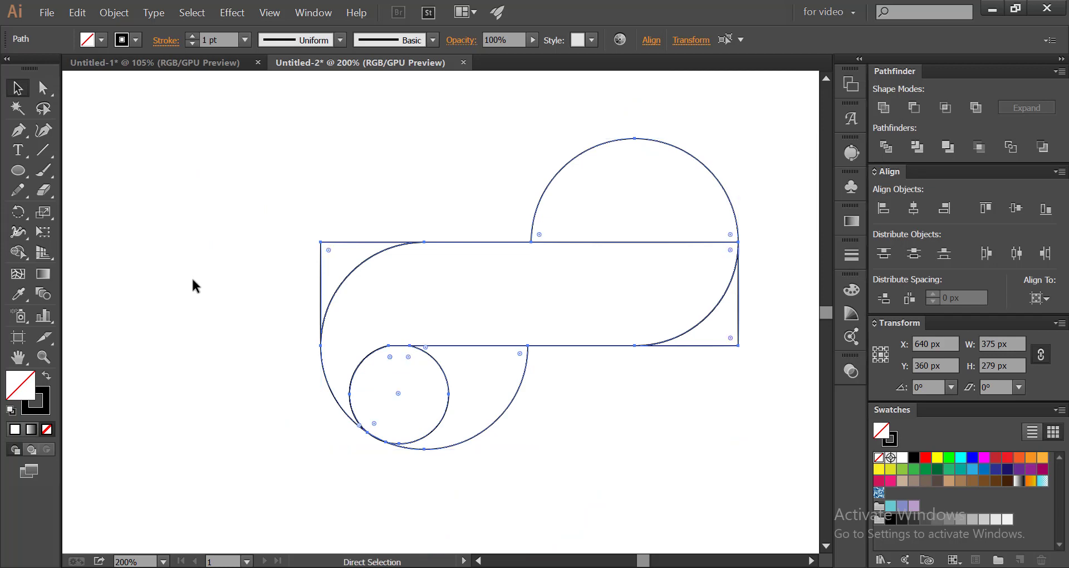
{"action": "key", "text": "v"}
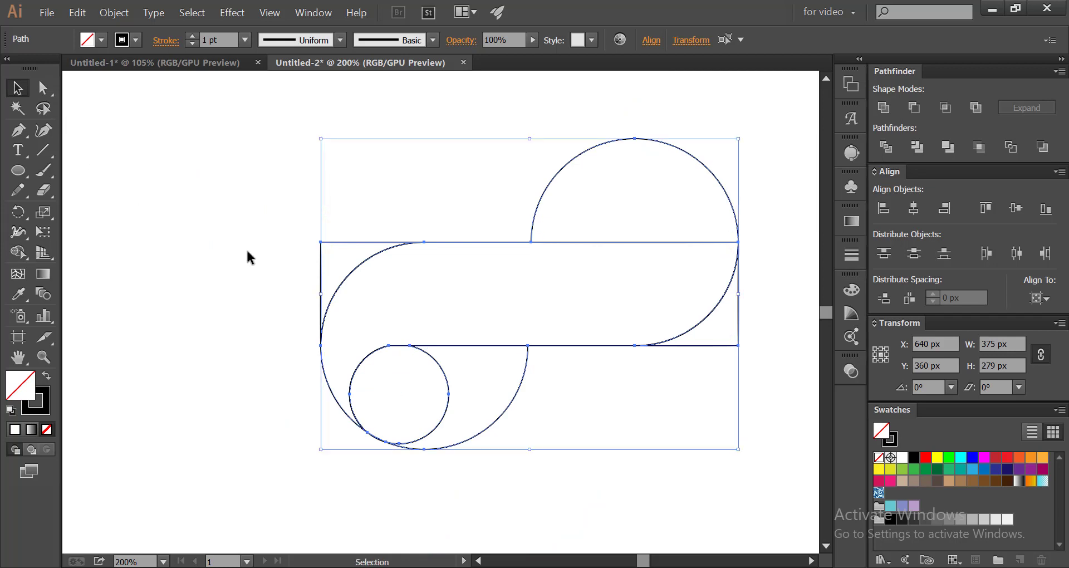
- Remove the leftover rectangle corners, upper semicircle and lower circle regions around the merged shape with Shape Builder
{"action": "left_click_drag", "start_coordinate": [20, 253], "coordinate": [84, 248]}
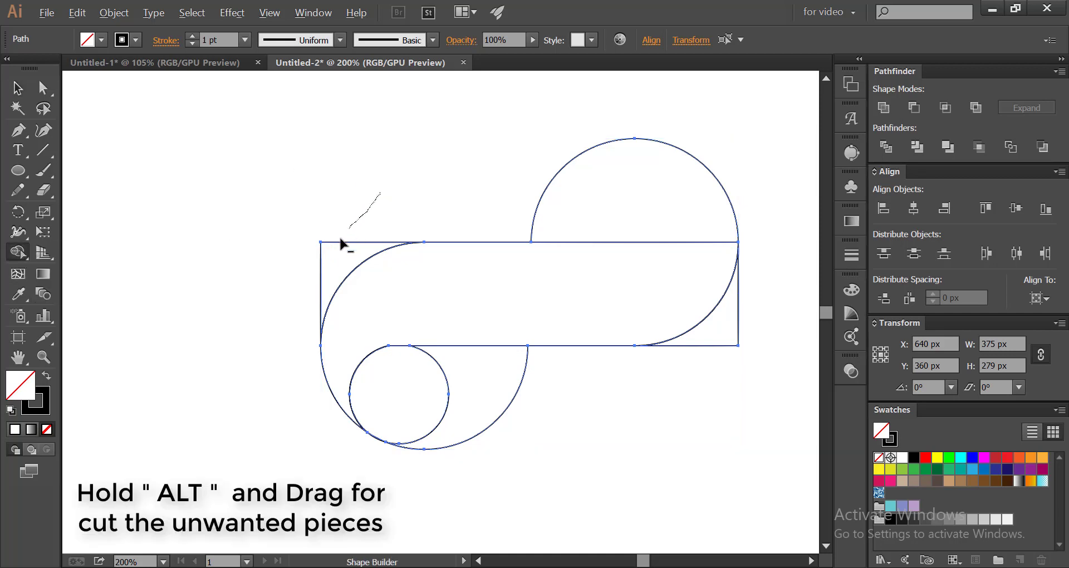
{"action": "left_click_drag", "start_coordinate": [341, 241], "coordinate": [295, 286]}
{"action": "left_click_drag", "start_coordinate": [472, 391], "coordinate": [525, 433]}
{"action": "mouse_move", "coordinate": [401, 390]}
{"action": "left_mouse_down"}
{"action": "mouse_move", "coordinate": [437, 421]}
{"action": "mouse_move", "coordinate": [482, 446]}
{"action": "left_mouse_up"}
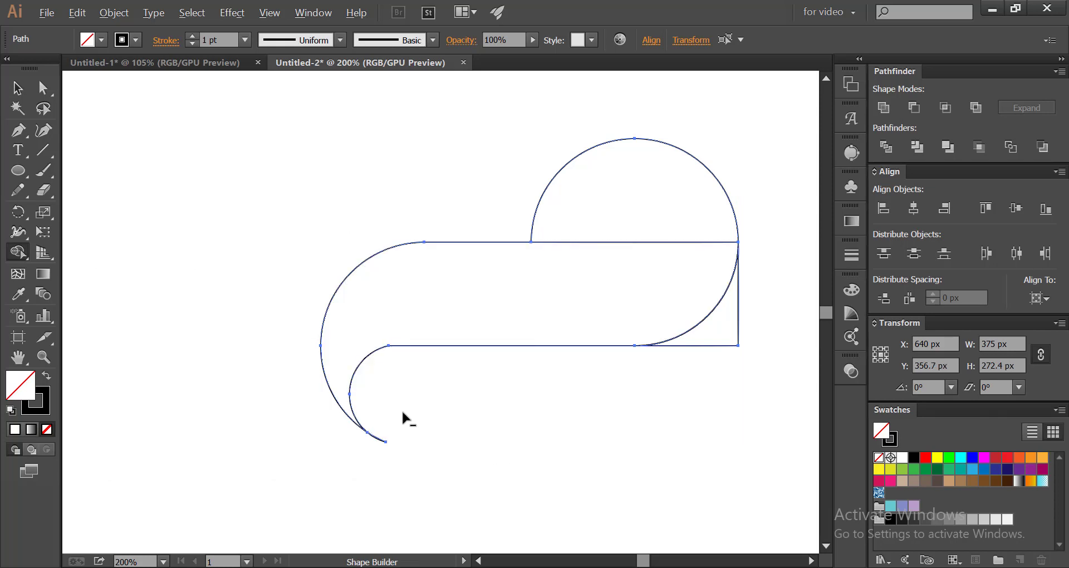
{"action": "left_click_drag", "start_coordinate": [402, 413], "coordinate": [370, 450]}
{"action": "mouse_move", "coordinate": [504, 139]}
{"action": "left_mouse_down"}
{"action": "mouse_move", "coordinate": [576, 174]}
{"action": "mouse_move", "coordinate": [744, 201]}
{"action": "left_mouse_up"}
{"action": "left_click_drag", "start_coordinate": [757, 286], "coordinate": [707, 360]}
{"action": "left_click", "coordinate": [17, 87]}
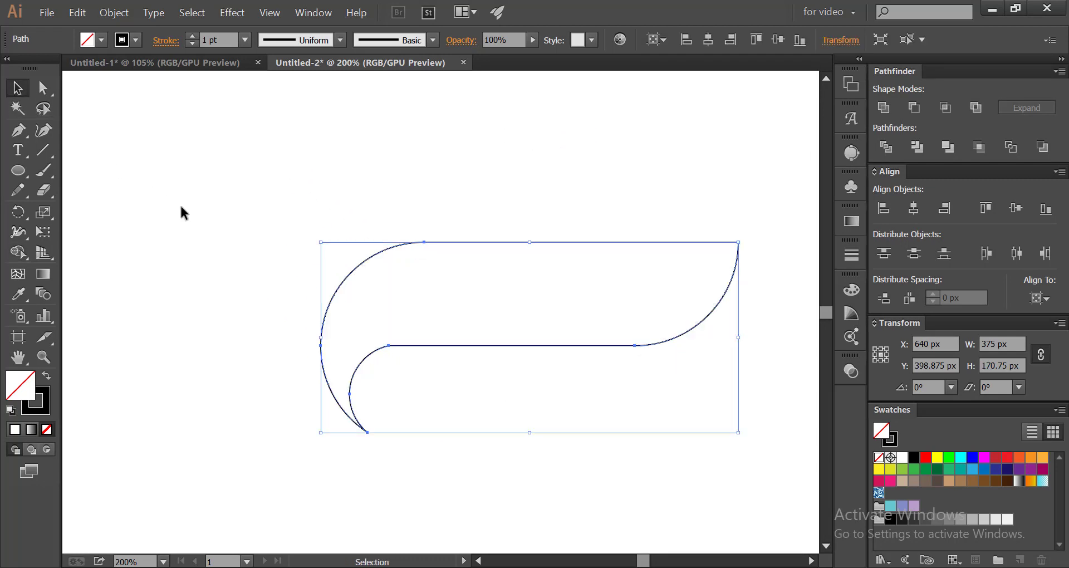
- Select the merged shape and swap its fill and stroke, giving it a black fill and no stroke
{"action": "left_click_drag", "start_coordinate": [246, 172], "coordinate": [468, 404]}
{"action": "left_click", "coordinate": [362, 209]}
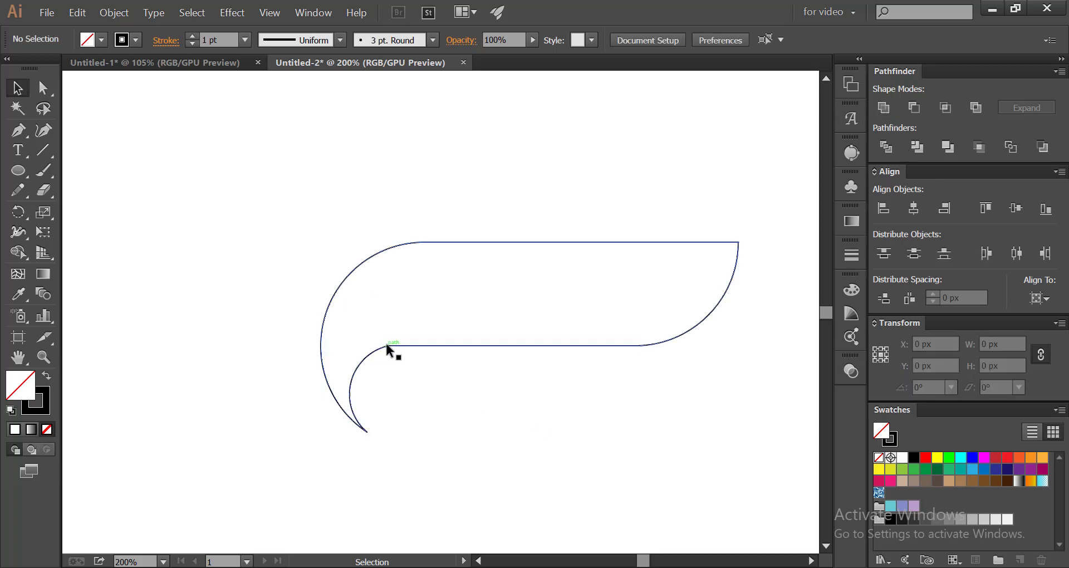
{"action": "left_click", "coordinate": [426, 344]}
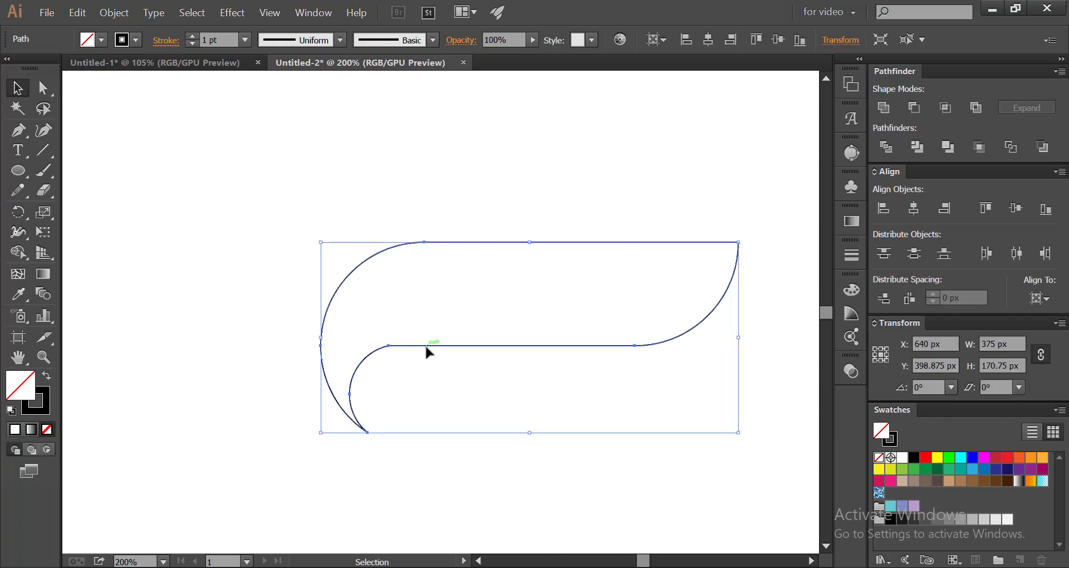
{"action": "left_click", "coordinate": [47, 379]}
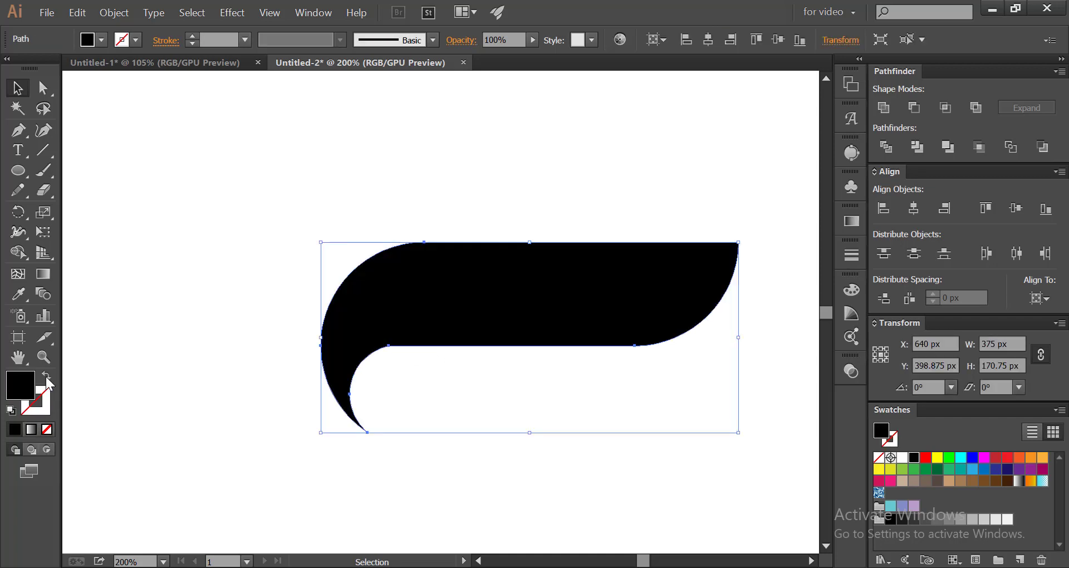
- Move the black shape horizontally left to X 536 px
{"action": "left_click", "coordinate": [169, 297]}
{"action": "left_click", "coordinate": [375, 306]}
{"action": "left_click_drag", "start_coordinate": [507, 307], "coordinate": [391, 306]}
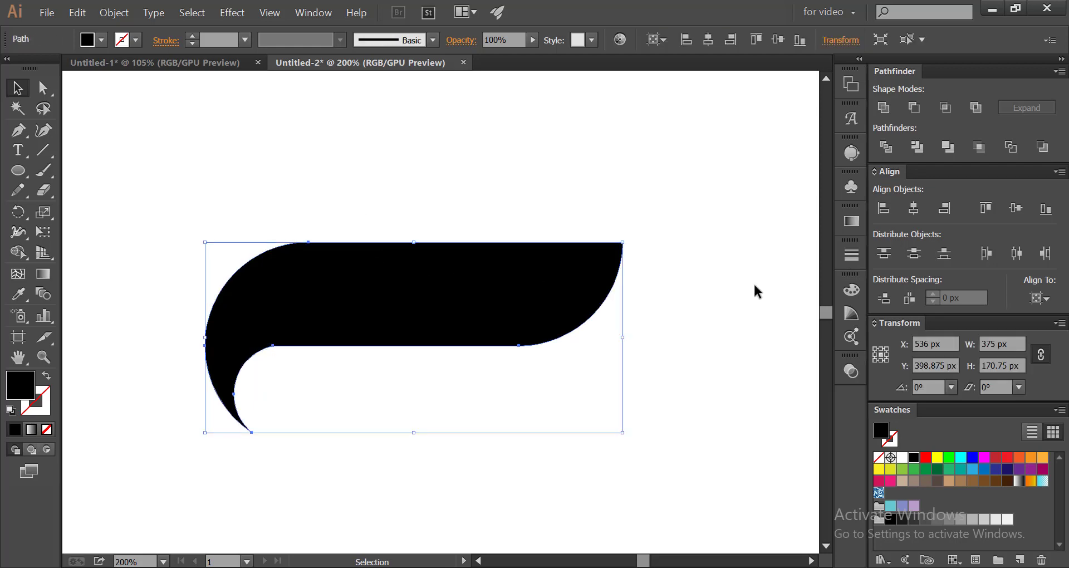
- Fill the curved shape with a linear gradient running from cyan to blue
{"action": "left_click", "coordinate": [852, 223]}
{"action": "left_click", "coordinate": [643, 235]}
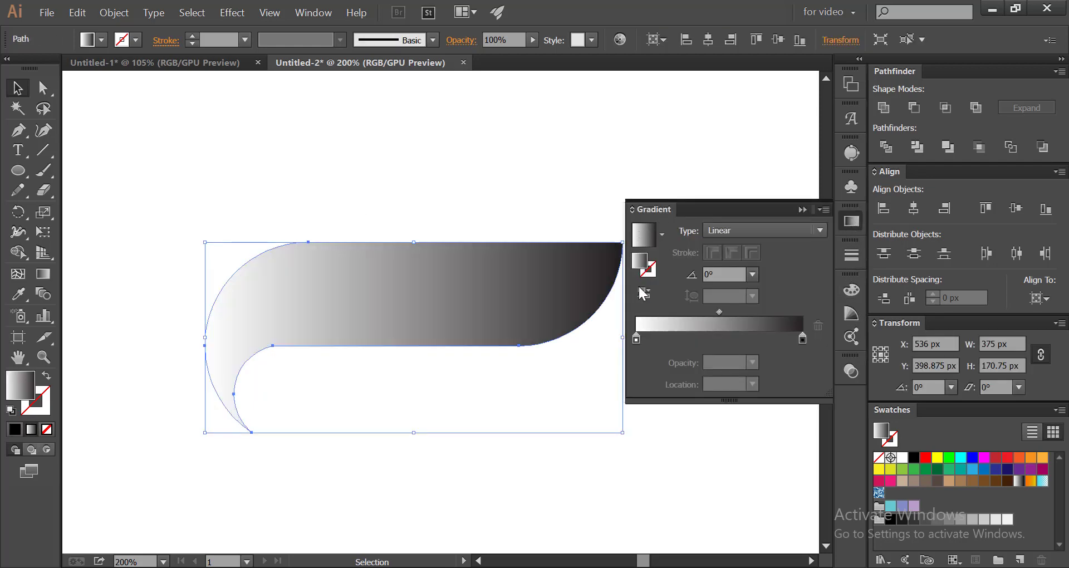
{"action": "double_click", "coordinate": [636, 338]}
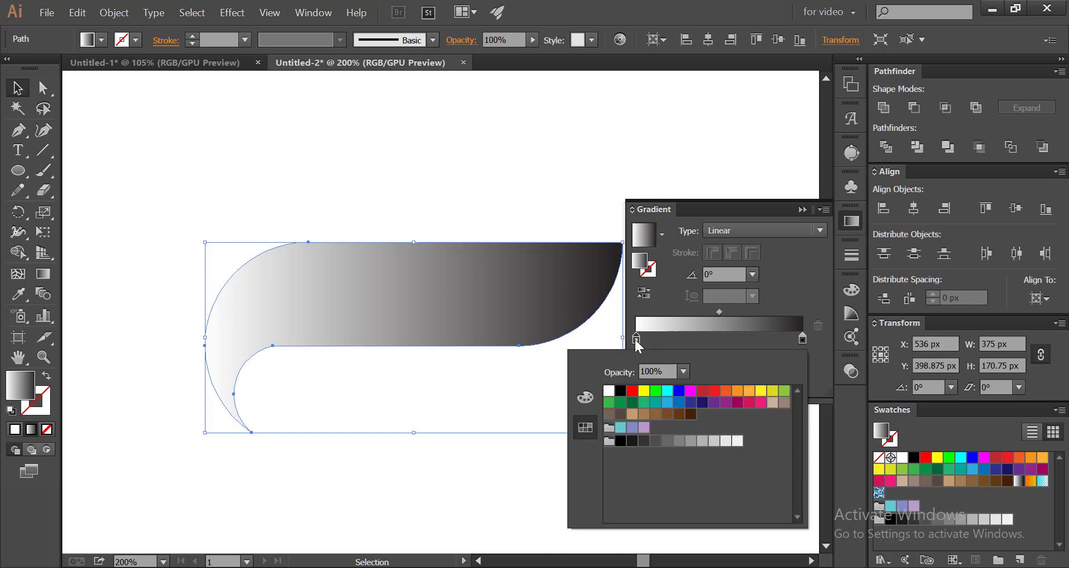
{"action": "left_click", "coordinate": [666, 393]}
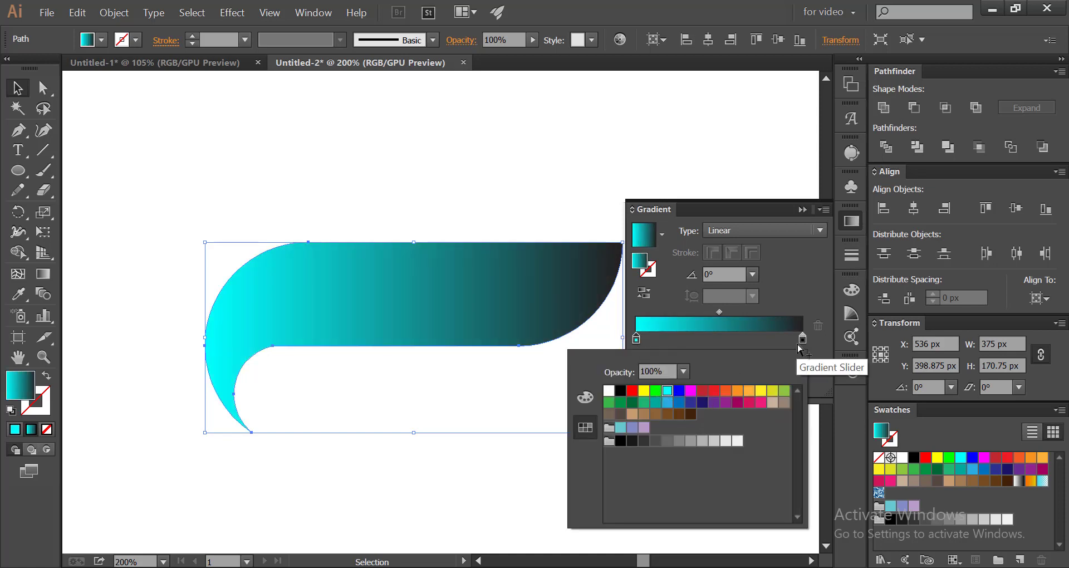
{"action": "double_click", "coordinate": [802, 339]}
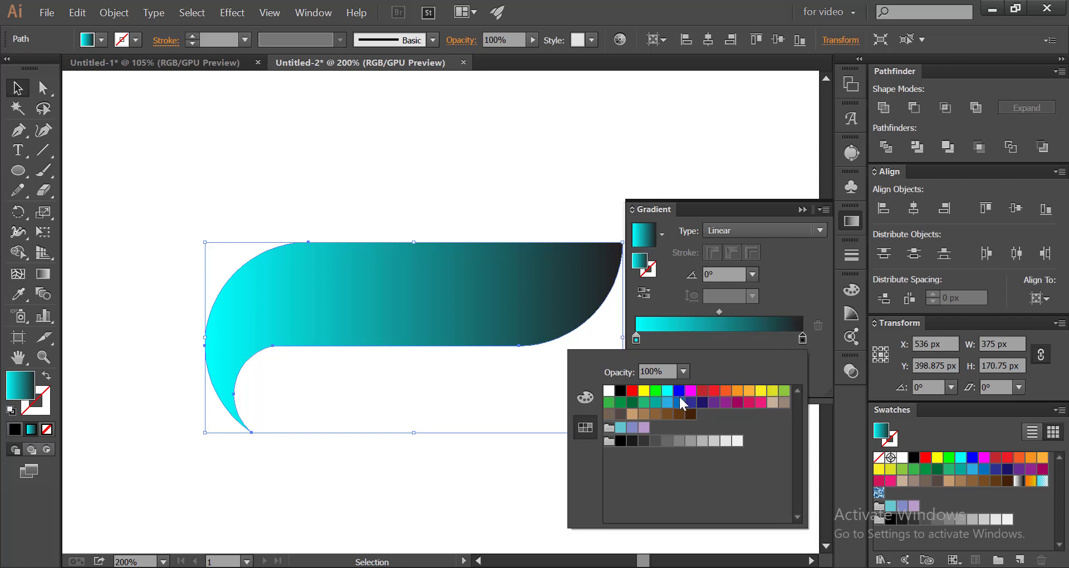
{"action": "left_click", "coordinate": [679, 391]}
{"action": "left_click", "coordinate": [730, 340]}
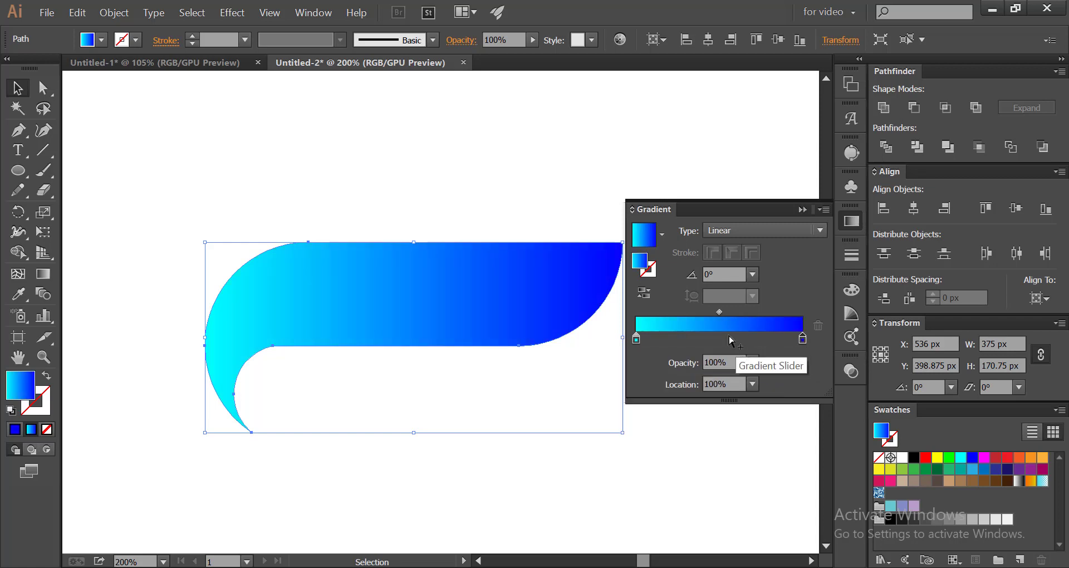
- Shift the gradient's midpoint to 79.89% and reverse the gradient direction
{"action": "left_click_drag", "start_coordinate": [720, 313], "coordinate": [770, 312]}
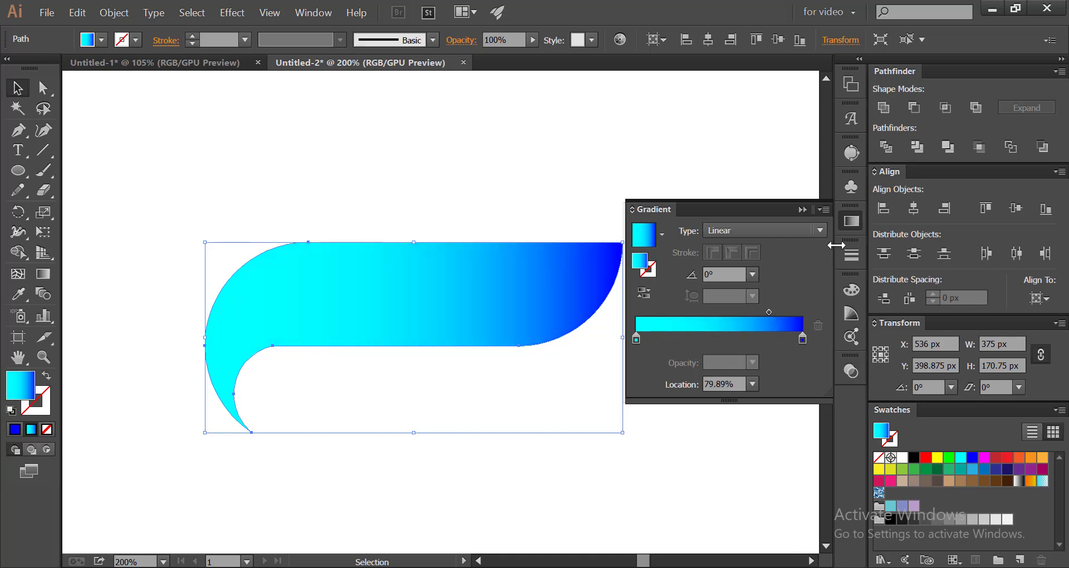
{"action": "left_click", "coordinate": [640, 297]}
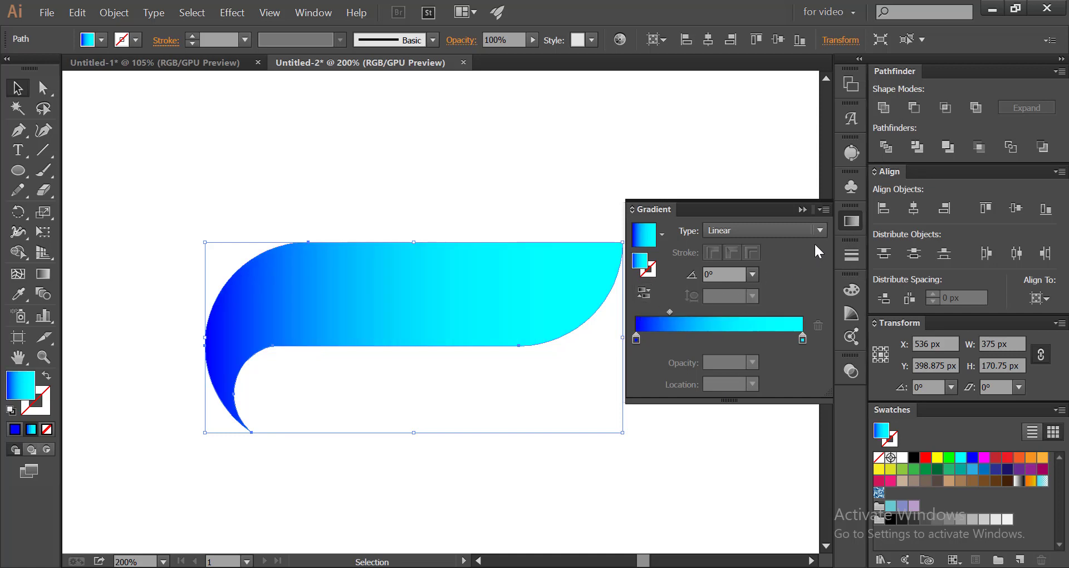
{"action": "left_click", "coordinate": [850, 221]}
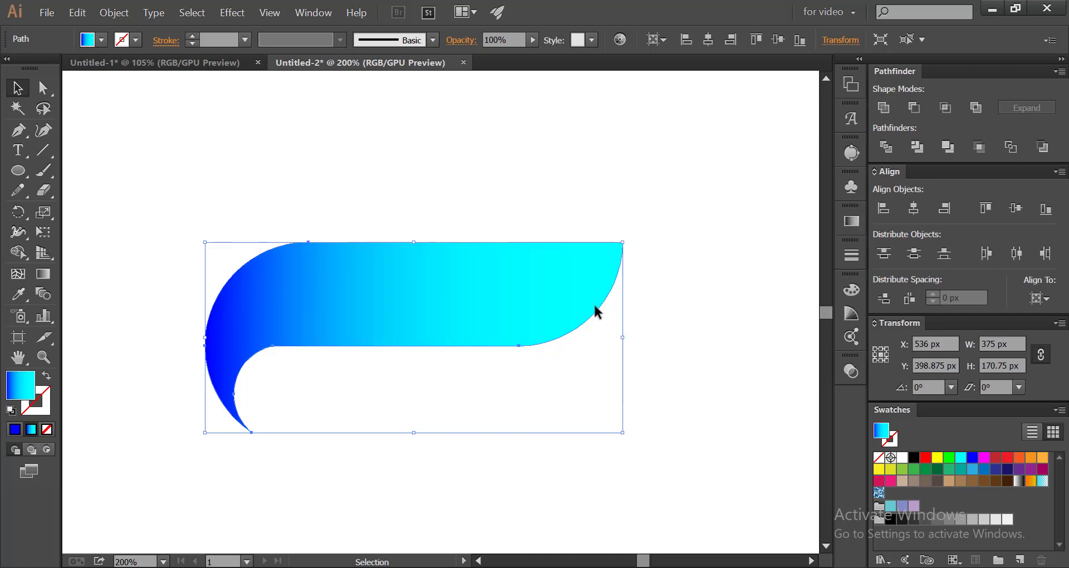
- Move the gradient shape straight up to Y 293.375 px and paste a copy of it in place
{"action": "left_click_drag", "start_coordinate": [412, 300], "coordinate": [414, 180]}
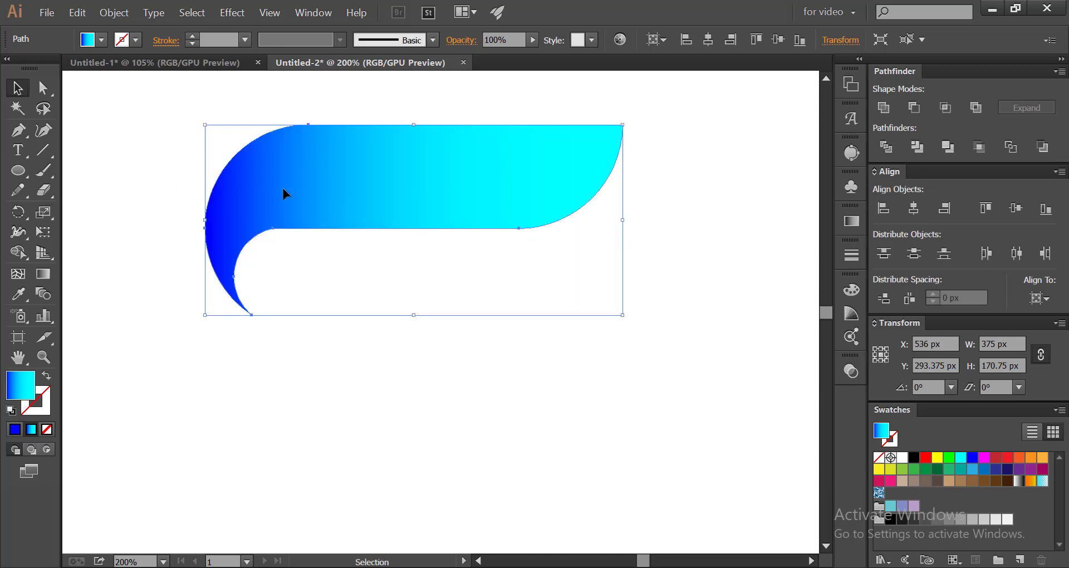
{"action": "left_click", "coordinate": [189, 176]}
{"action": "left_click", "coordinate": [315, 183]}
{"action": "left_click", "coordinate": [77, 12]}
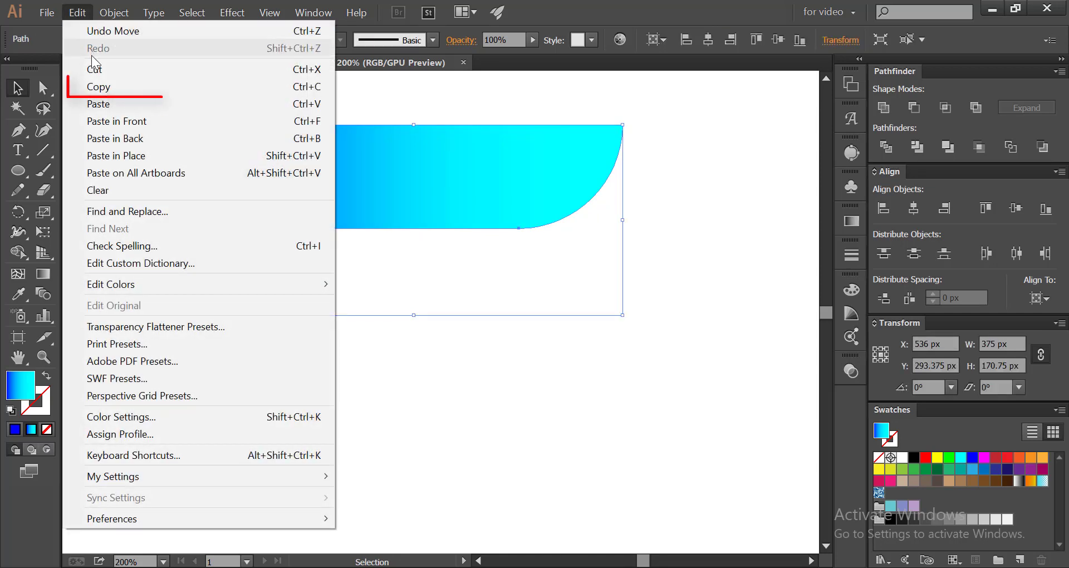
{"action": "left_click", "coordinate": [99, 88]}
{"action": "left_click", "coordinate": [78, 13]}
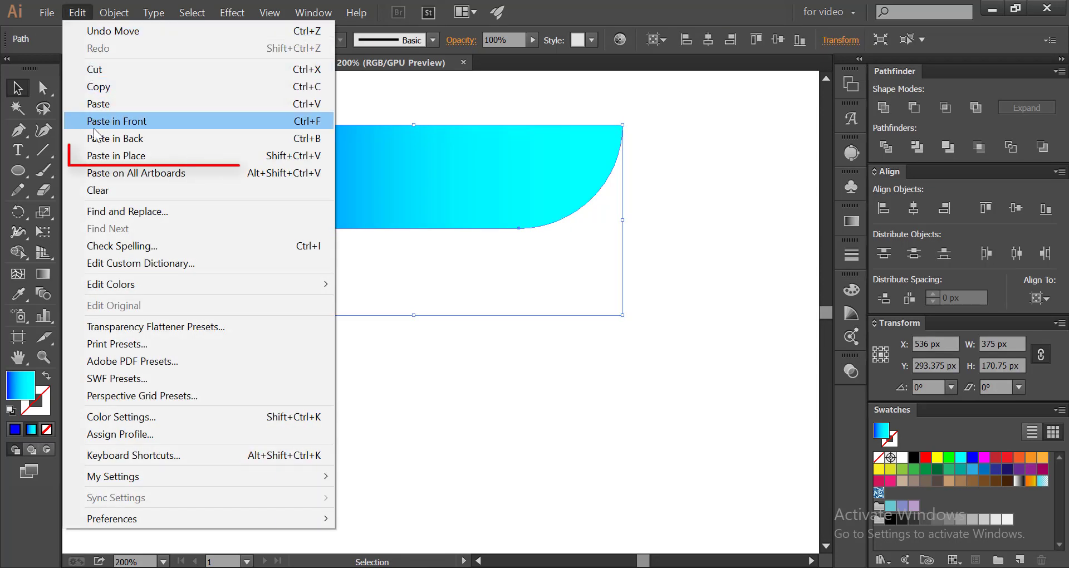
{"action": "left_click", "coordinate": [103, 157]}
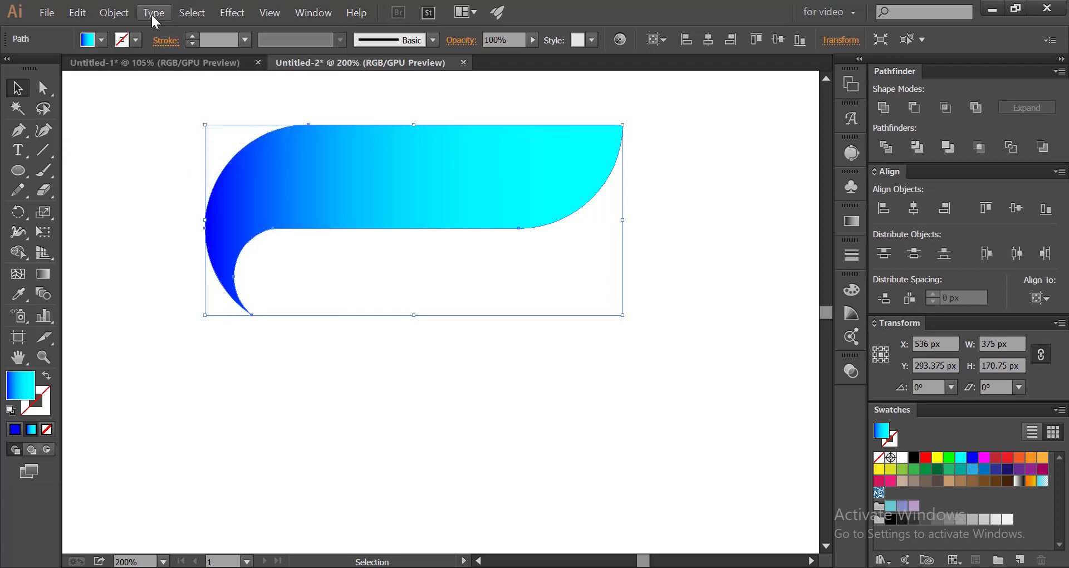
- Reflect the copy across the vertical axis and move it straight down to Y 464.125 px, below the original
{"action": "left_click", "coordinate": [116, 14]}
{"action": "mouse_move", "coordinate": [123, 31]}
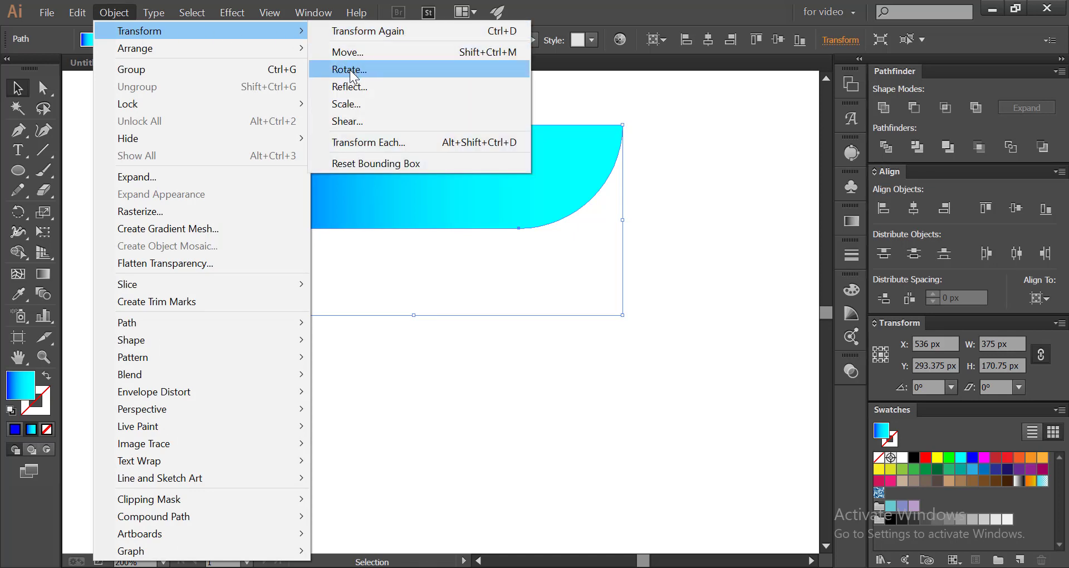
{"action": "left_click", "coordinate": [350, 86]}
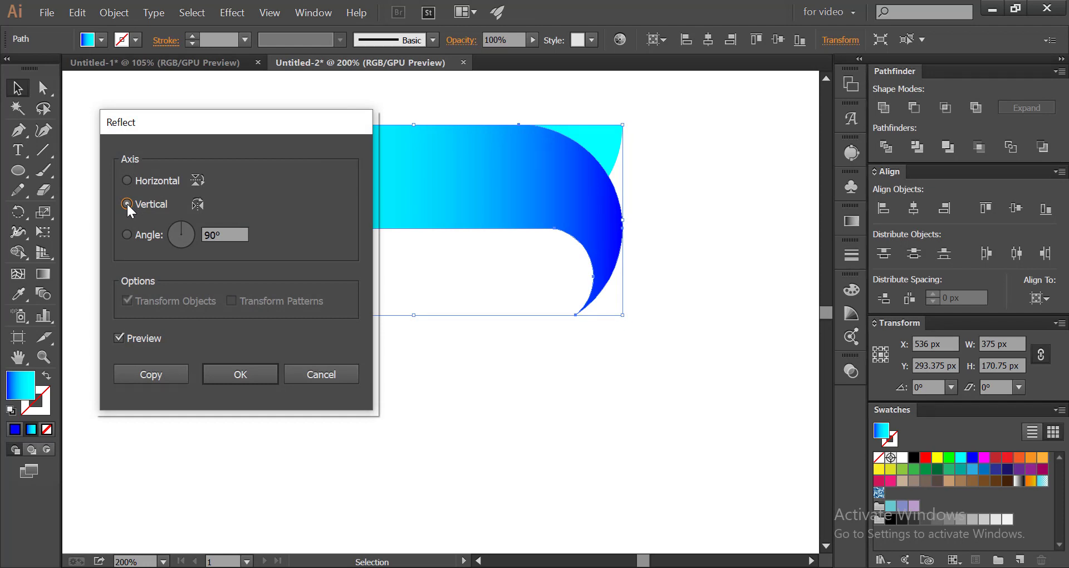
{"action": "left_click", "coordinate": [139, 178]}
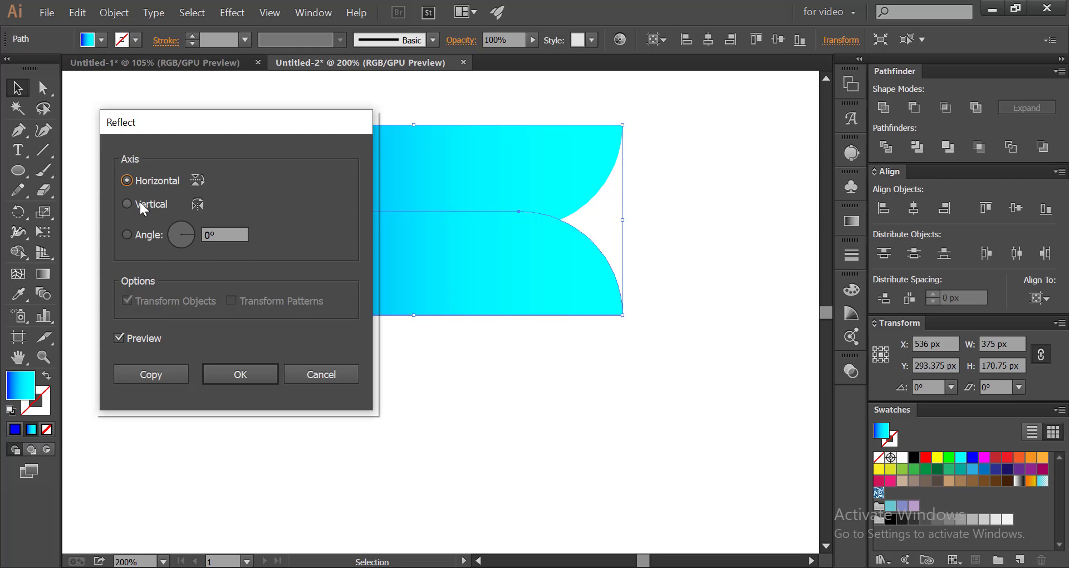
{"action": "left_click", "coordinate": [140, 203]}
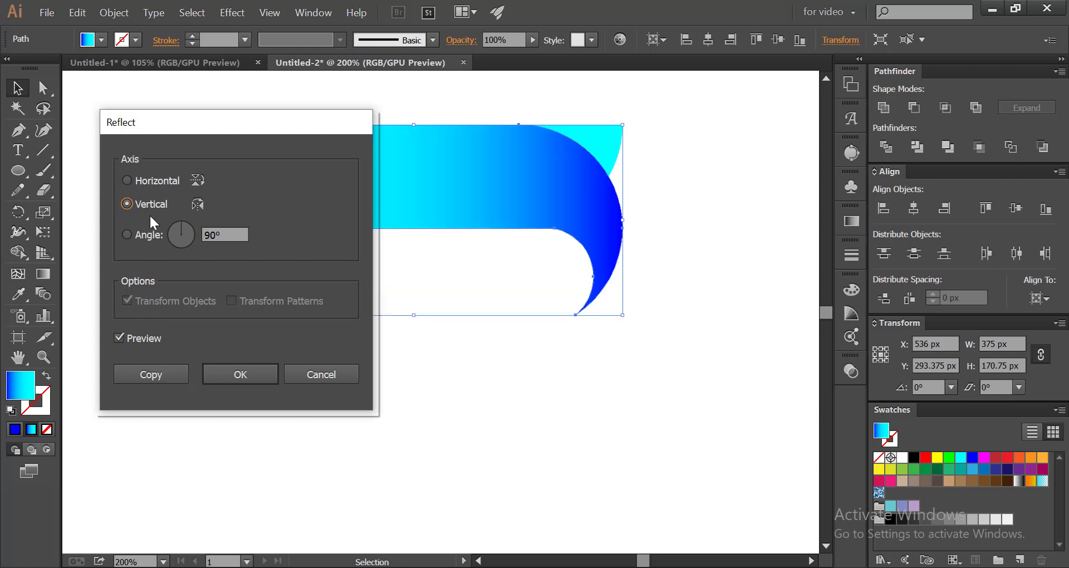
{"action": "left_click", "coordinate": [233, 375]}
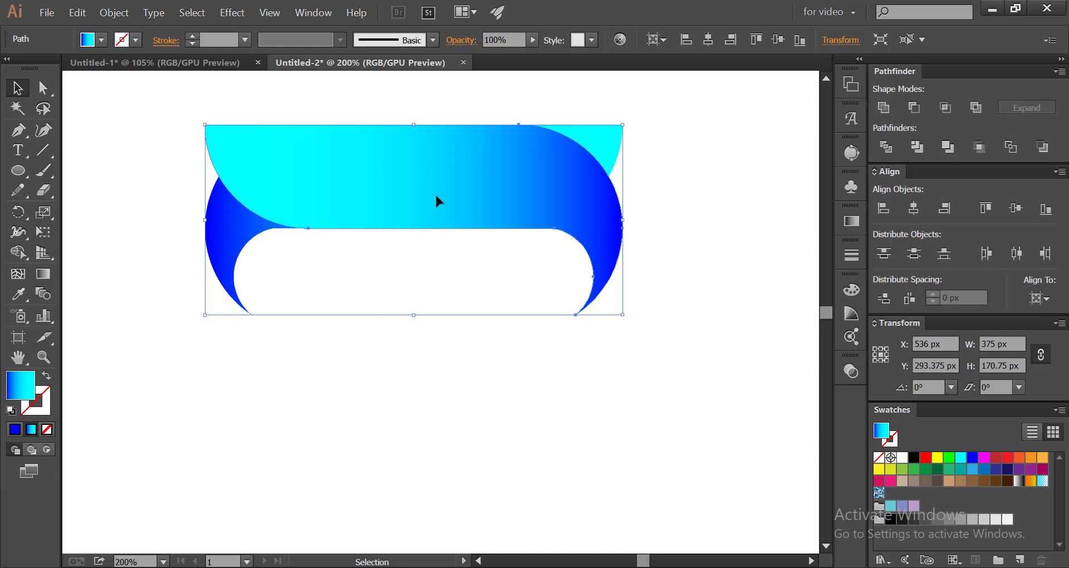
{"action": "left_click_drag", "start_coordinate": [435, 195], "coordinate": [437, 389]}
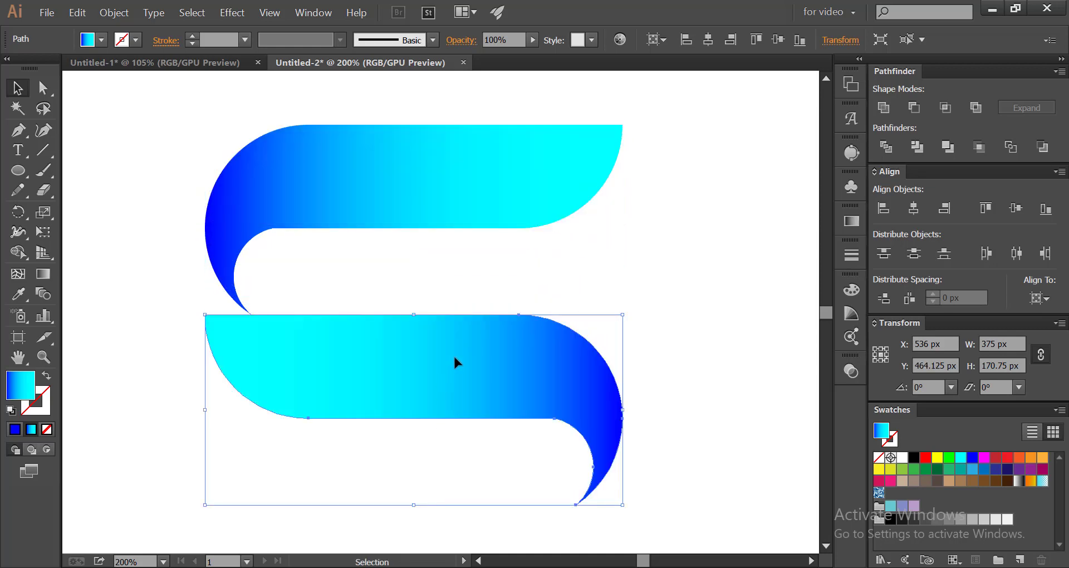
- Reflect the lower shape across the horizontal axis and deselect it
{"action": "left_click", "coordinate": [114, 12]}
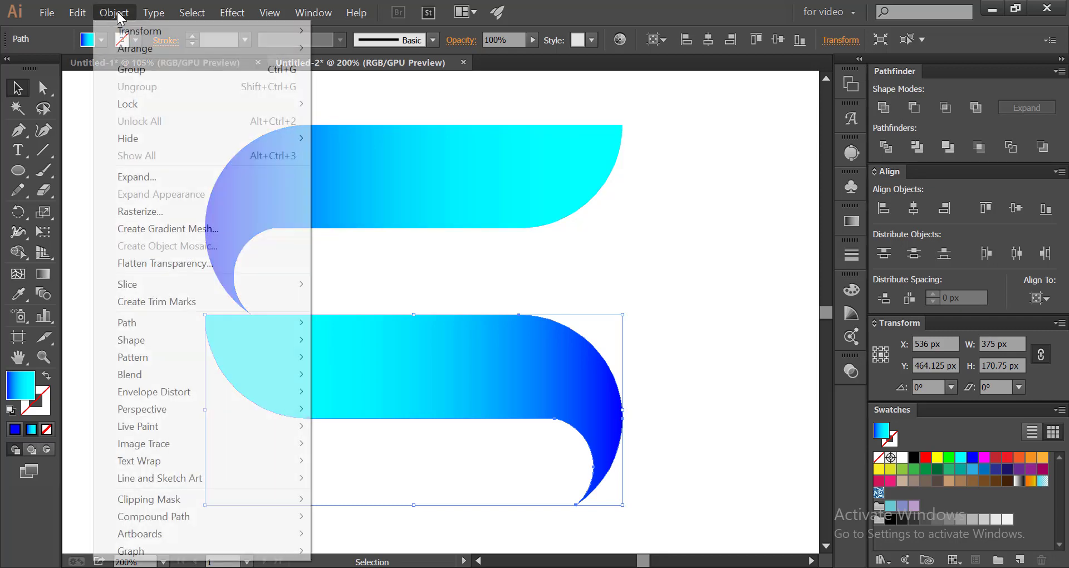
{"action": "mouse_move", "coordinate": [221, 32]}
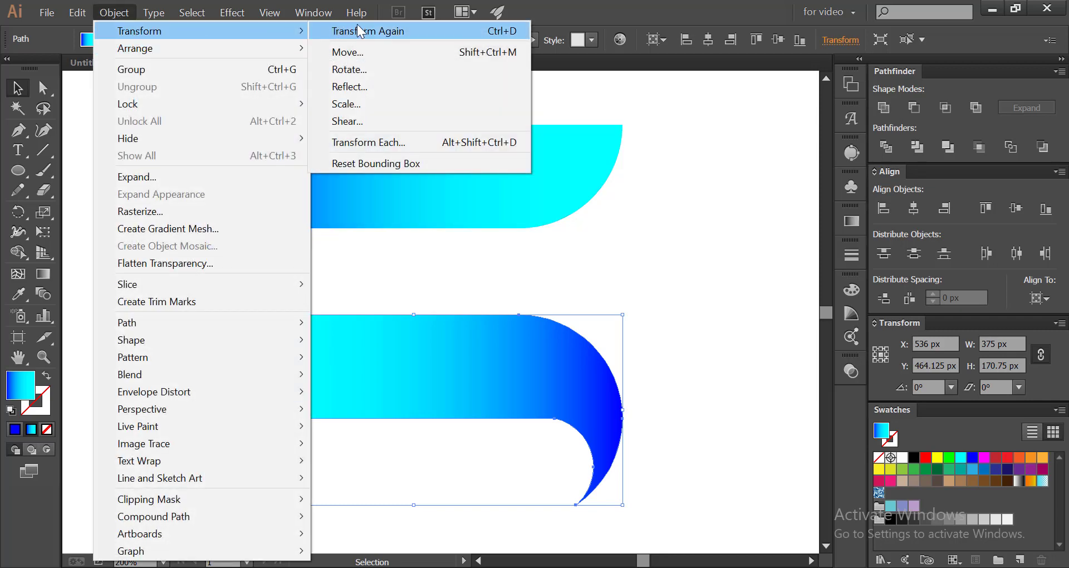
{"action": "left_click", "coordinate": [346, 87]}
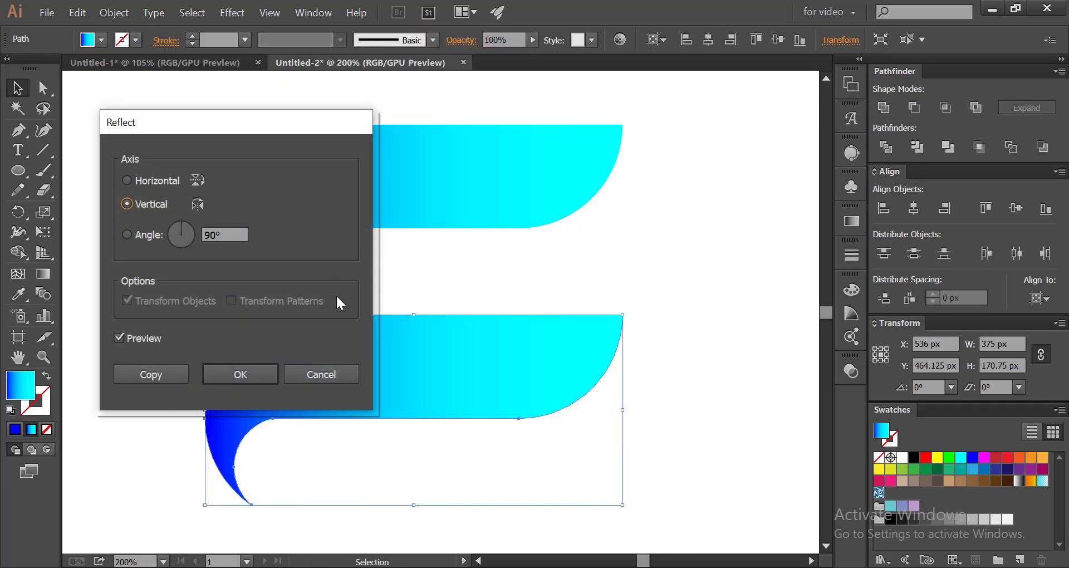
{"action": "left_click", "coordinate": [128, 181]}
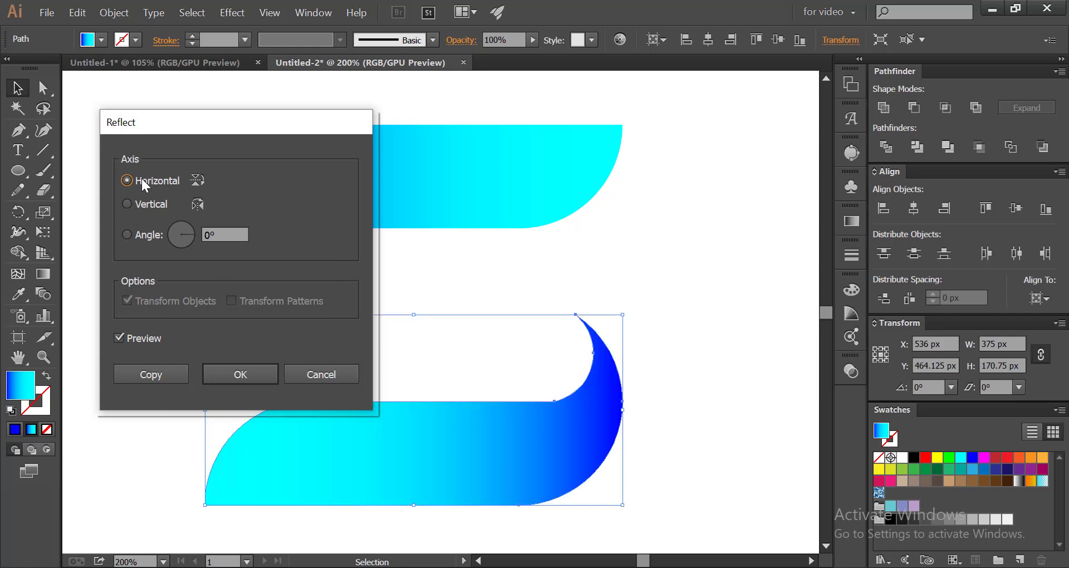
{"action": "left_click", "coordinate": [220, 377]}
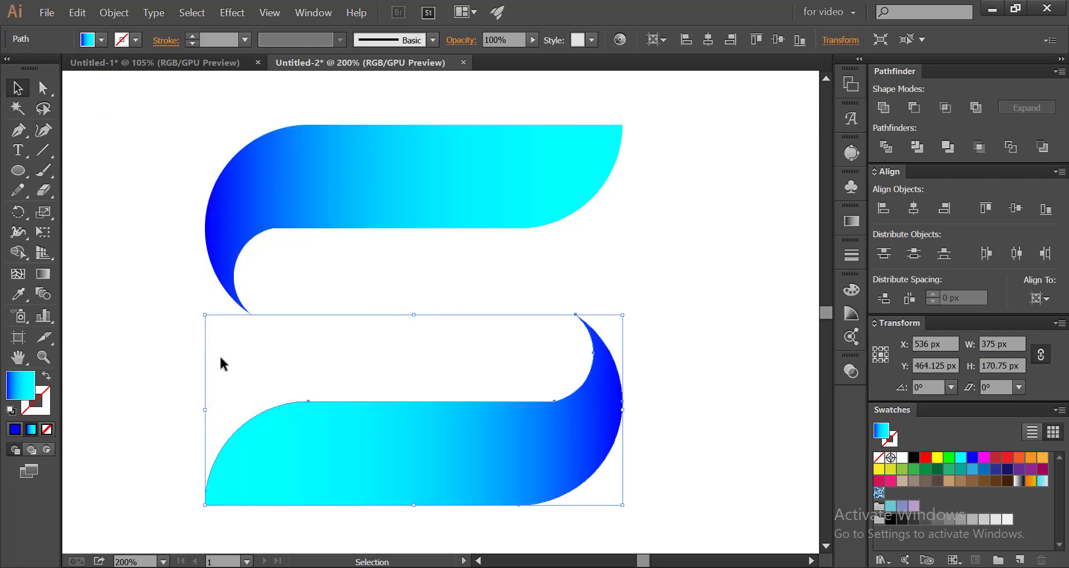
{"action": "left_click", "coordinate": [169, 181]}
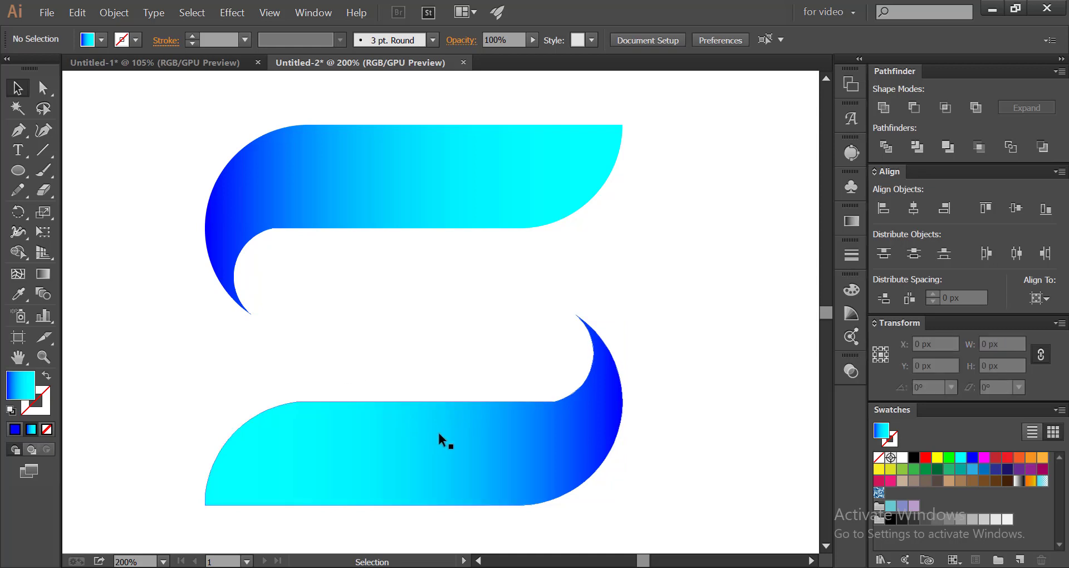
- Move the lower shape up and left until its tips meet the upper shape's edges in an S form, and select both shapes
{"action": "left_click_drag", "start_coordinate": [439, 437], "coordinate": [338, 347]}
{"action": "left_click", "coordinate": [124, 175]}
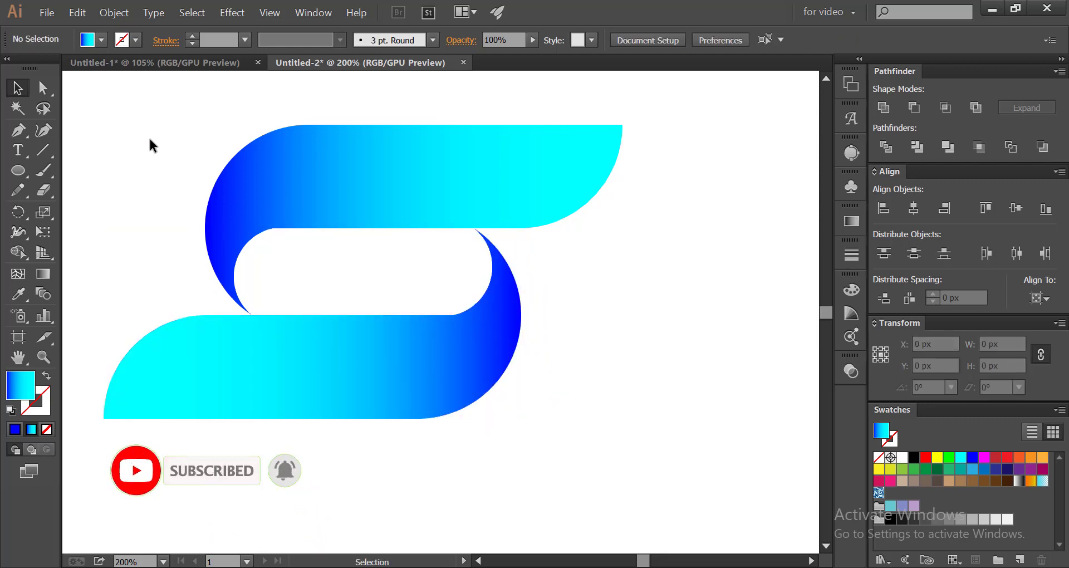
{"action": "left_click_drag", "start_coordinate": [142, 93], "coordinate": [426, 429]}
{"action": "key", "text": "ctrl+0"}
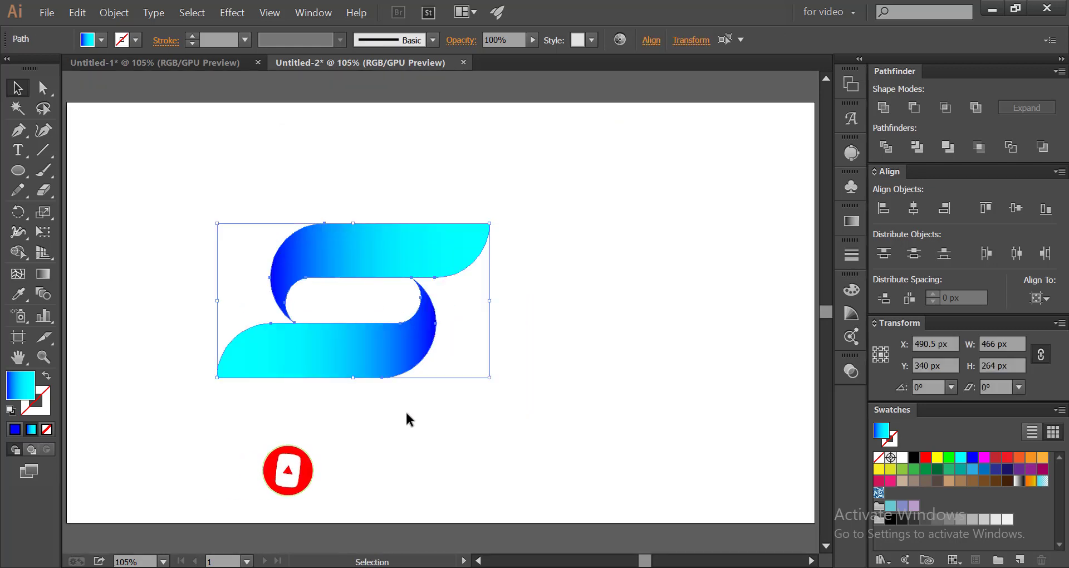